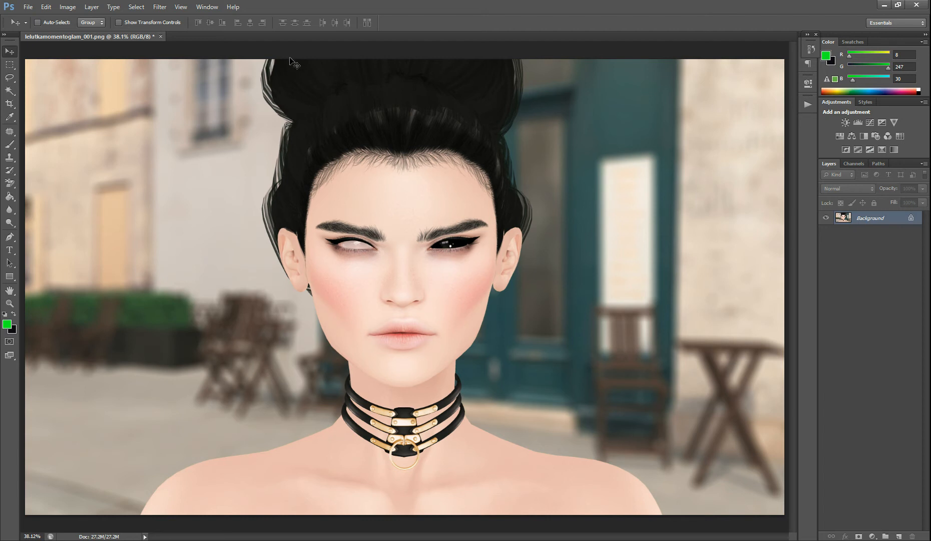
Step: Open the portrait image in the Nik Collection filter Color Efex Pro 4
click(163, 6)
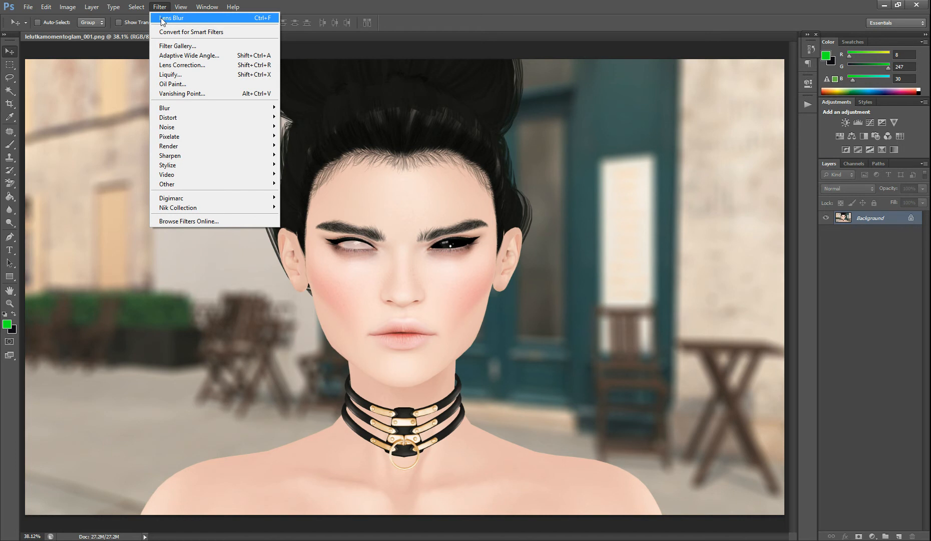
mouse_move(218, 211)
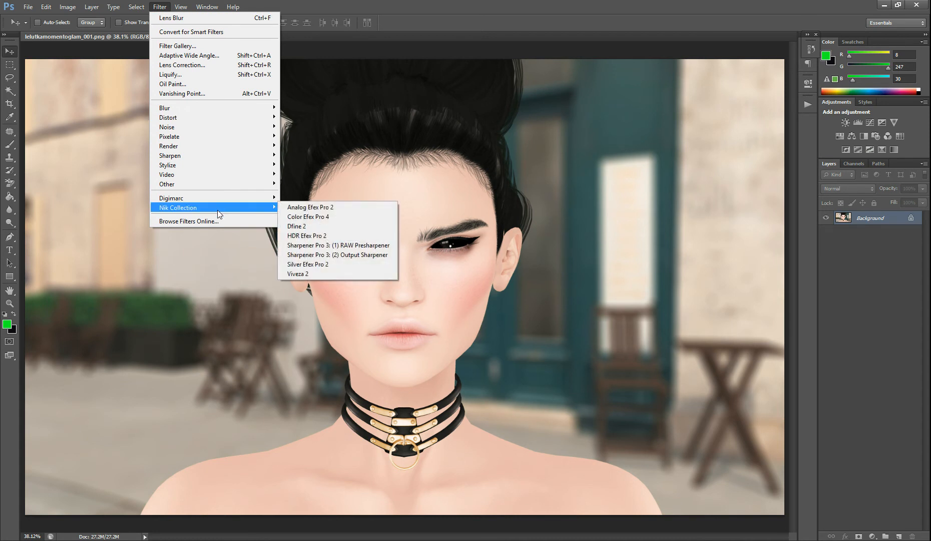
click(306, 218)
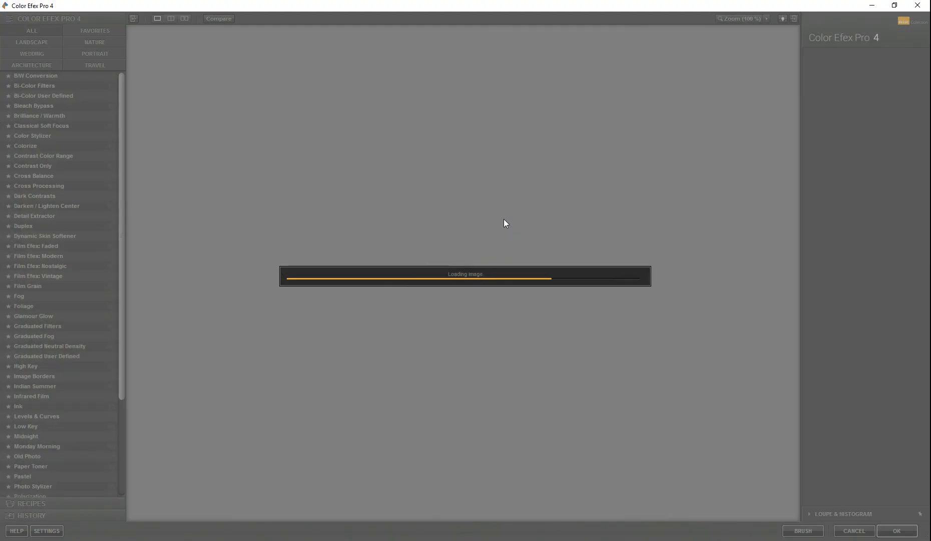
Step: Apply the B/W Conversion filter and set its brightness to 28% and contrast to 56%
click(42, 77)
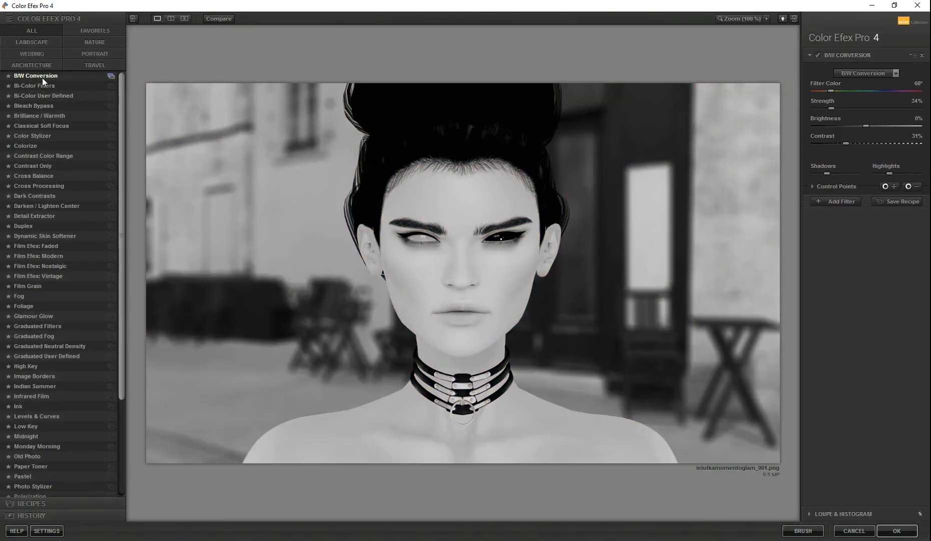
scroll(59, 125, down, 4)
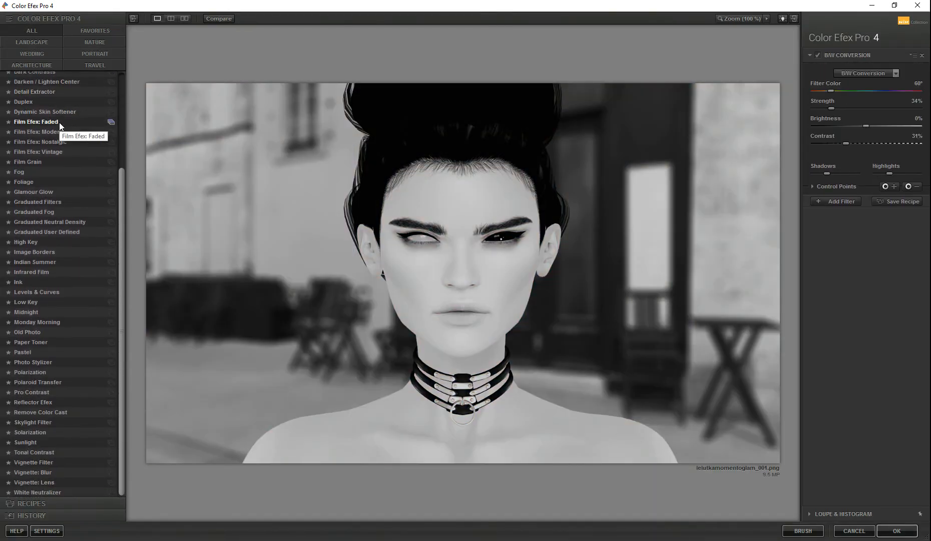
scroll(59, 125, up, 3)
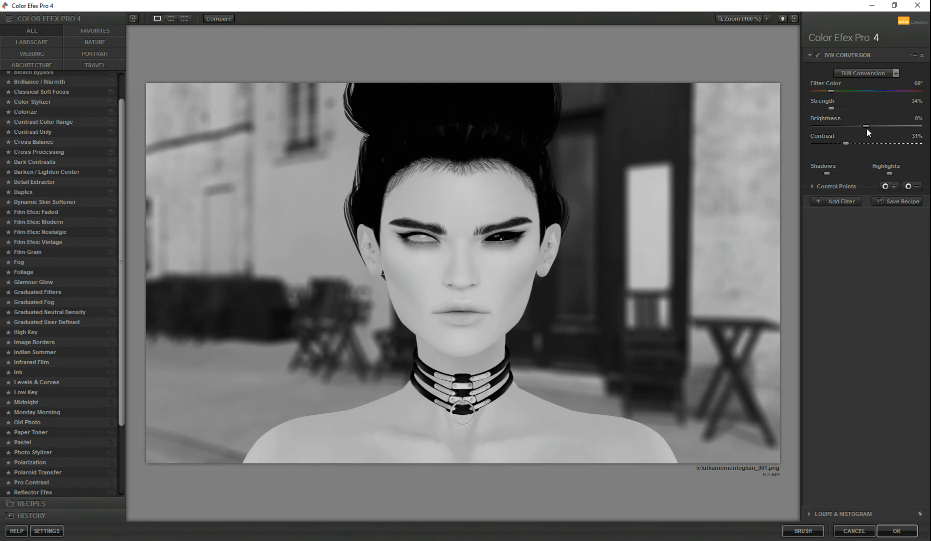
mouse_move(864, 127)
mouse_down()
mouse_move(850, 125)
mouse_move(881, 125)
mouse_move(872, 143)
mouse_up()
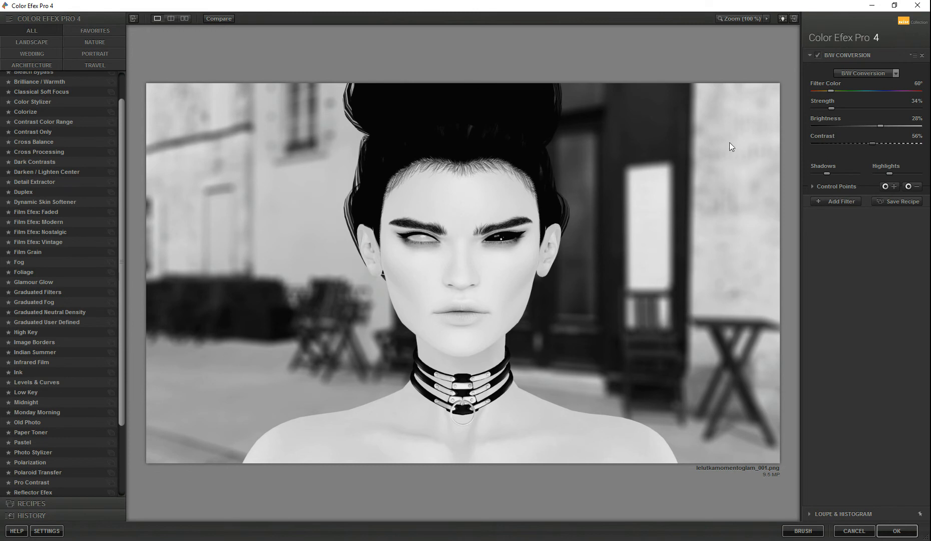
Step: Preview the Bi-Color Filters effect with its different color sets and the Bi-Color User Defined filter on the portrait
scroll(60, 126, up, 3)
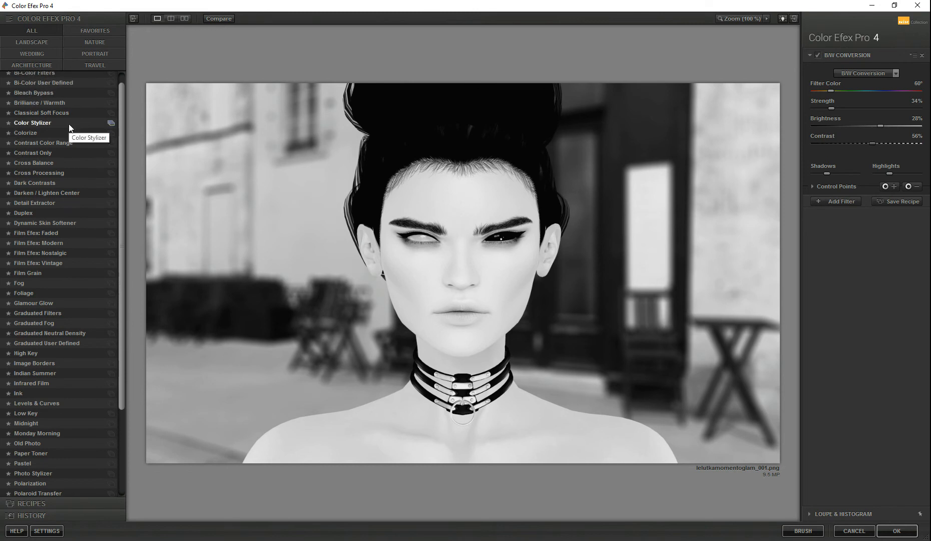
click(58, 86)
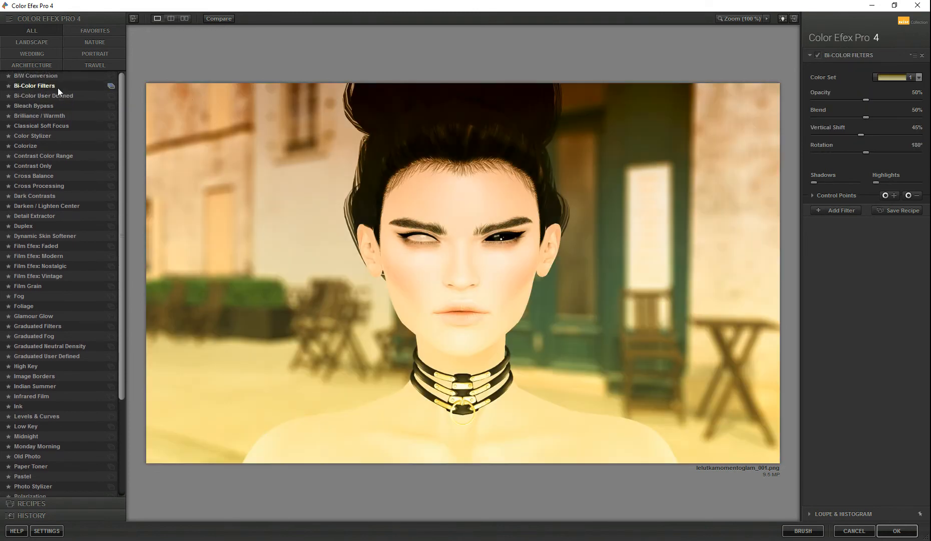
click(918, 77)
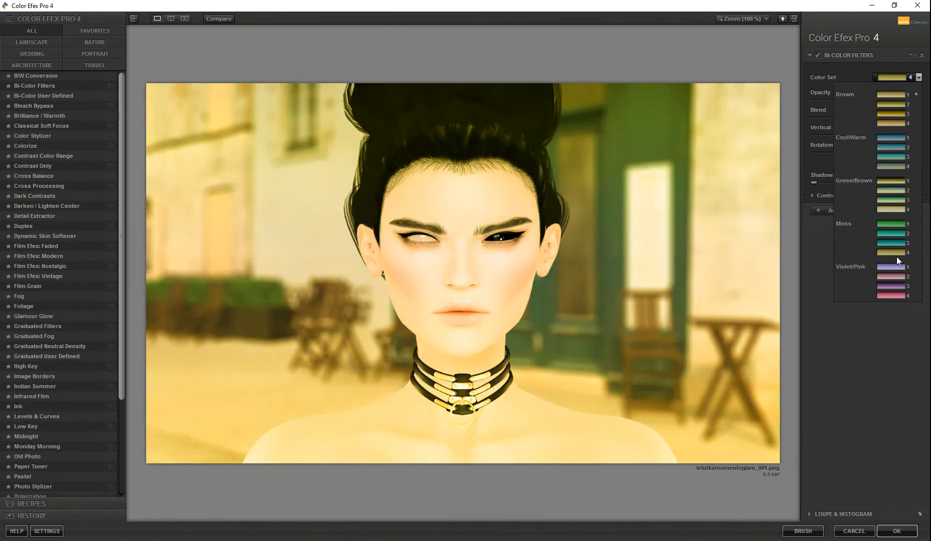
click(917, 76)
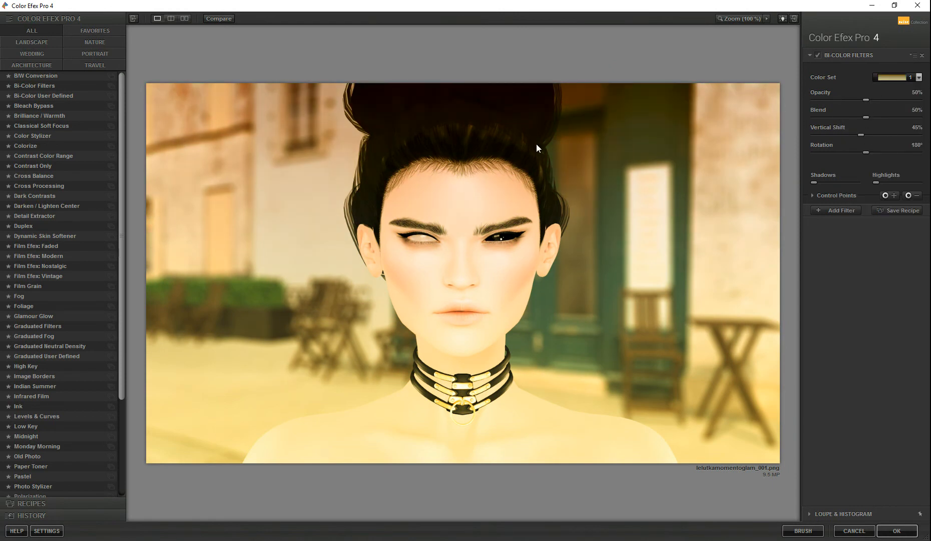
click(54, 96)
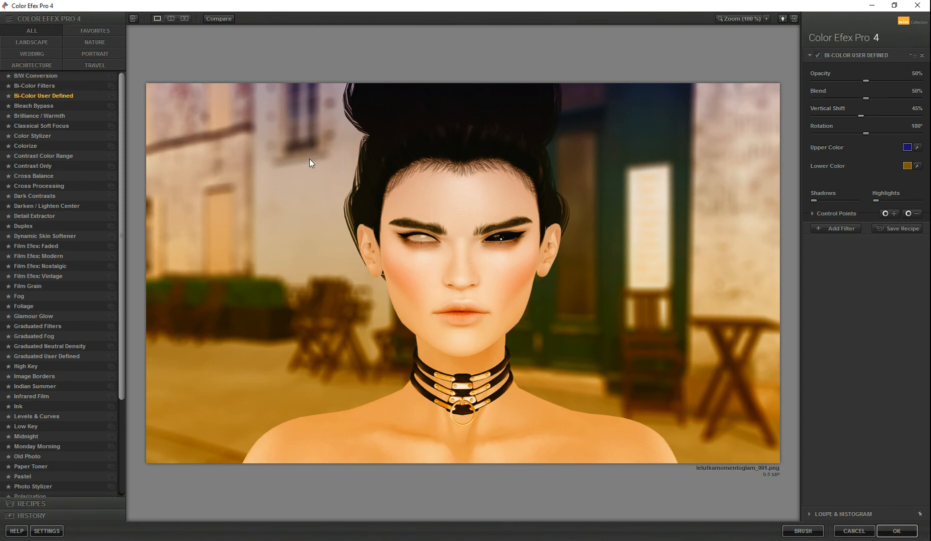
Step: Apply the Bleach Bypass filter and set its saturation to 5% and contrast to 36%
click(54, 107)
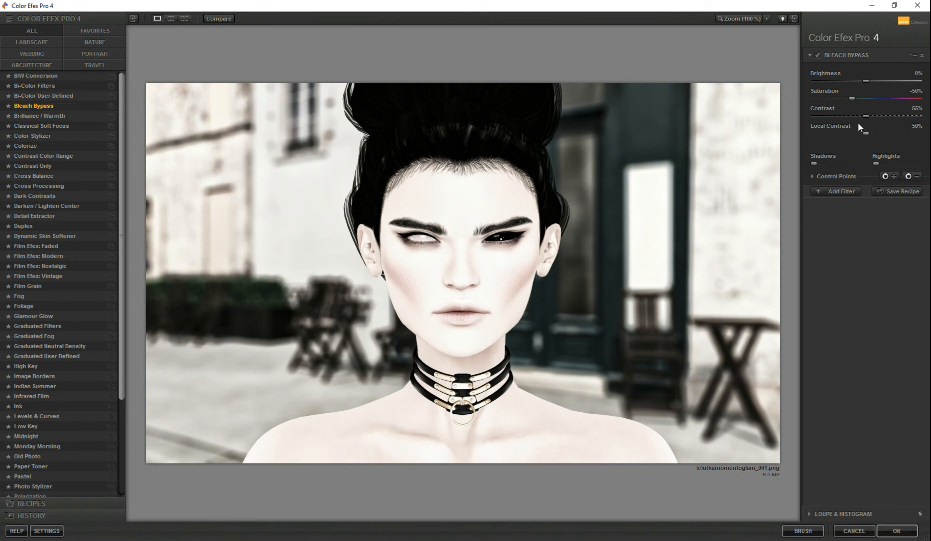
drag(890, 102, 836, 116)
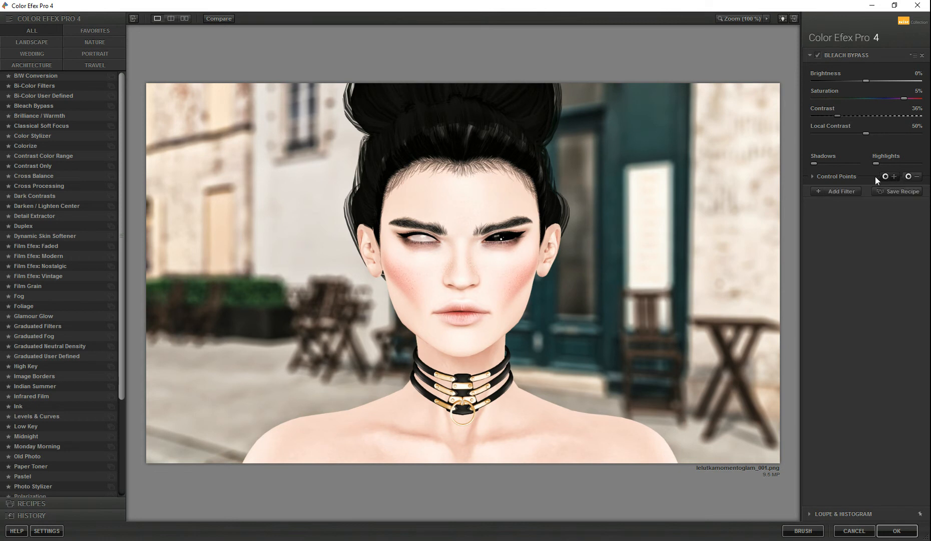
Step: Place 0% opacity control points for Bleach Bypass on the light wall beside the teal door and on the nose, and adjust their sliders
click(917, 179)
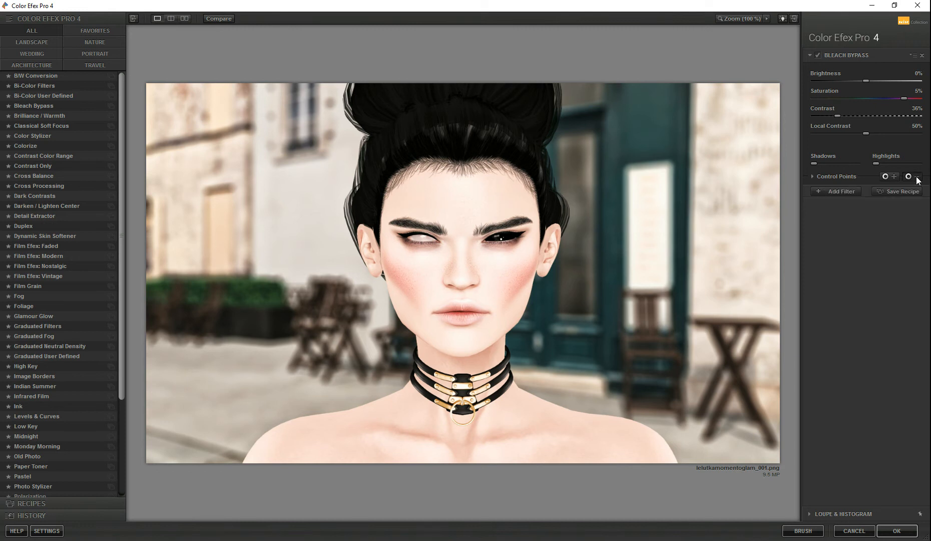
click(705, 146)
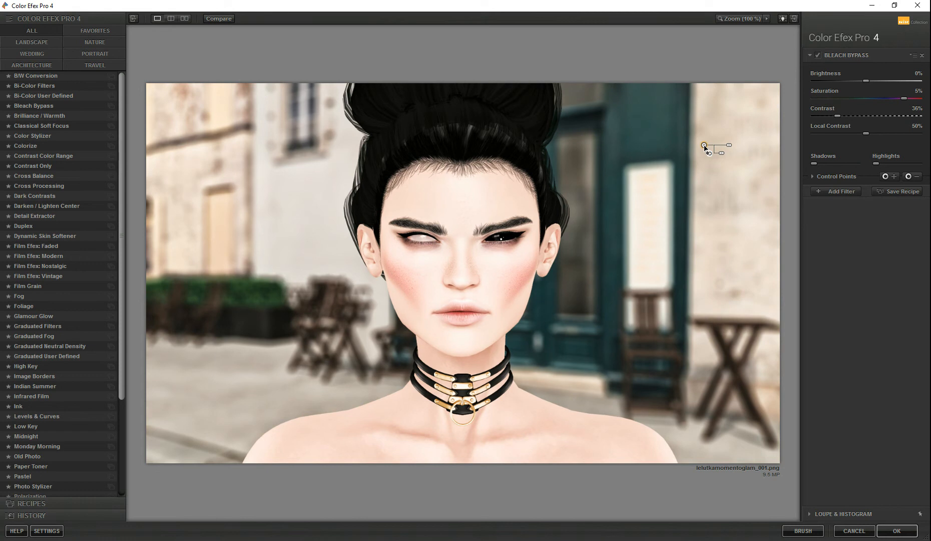
mouse_move(723, 157)
mouse_move(722, 157)
mouse_down()
mouse_move(747, 160)
mouse_move(733, 163)
mouse_up()
mouse_move(731, 152)
click(911, 178)
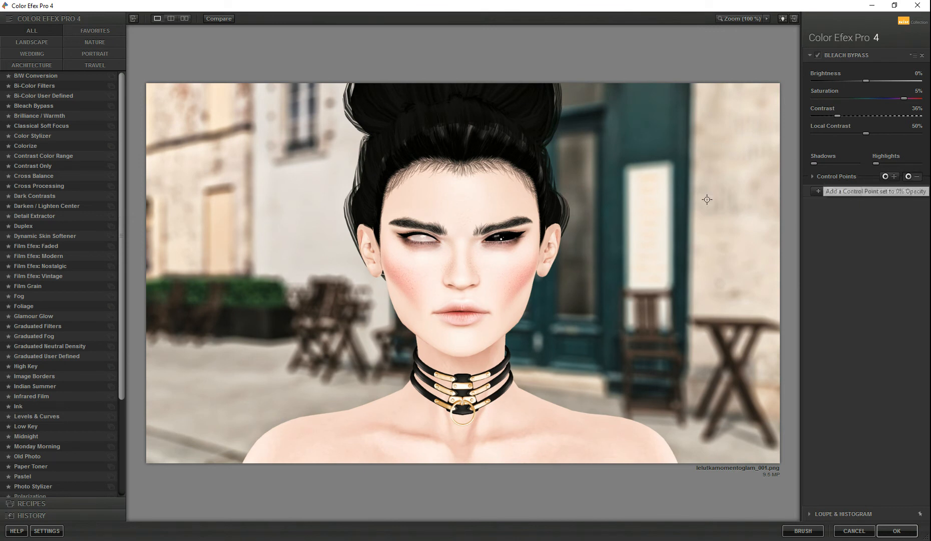
click(460, 269)
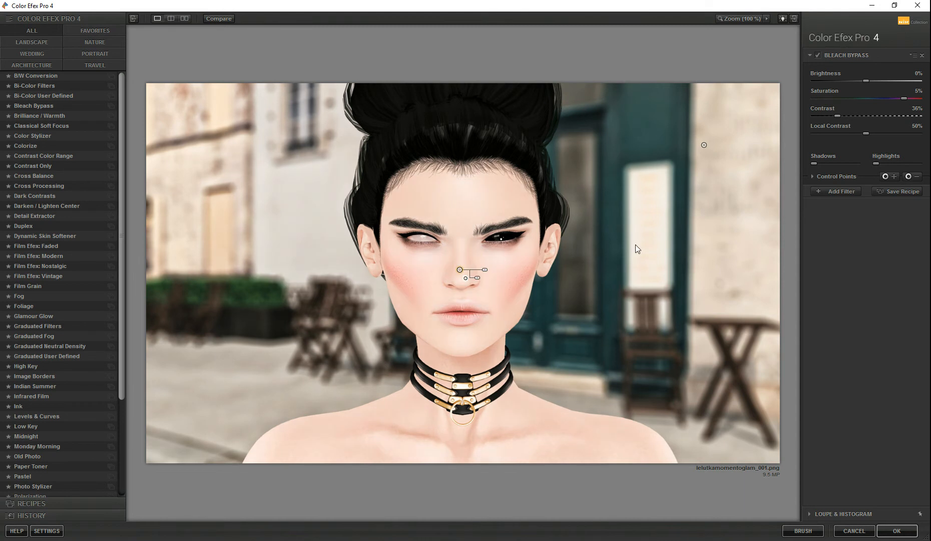
drag(478, 279, 488, 278)
Step: Try the Brilliance / Warmth filter with an adjusted warmth, and preview the Classical Soft Focus filter
click(54, 117)
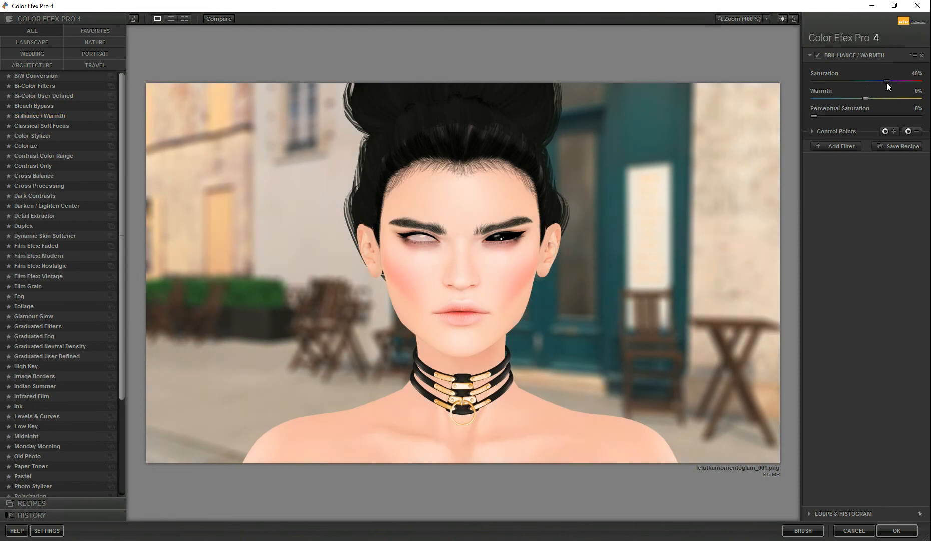
drag(875, 98, 847, 99)
click(42, 127)
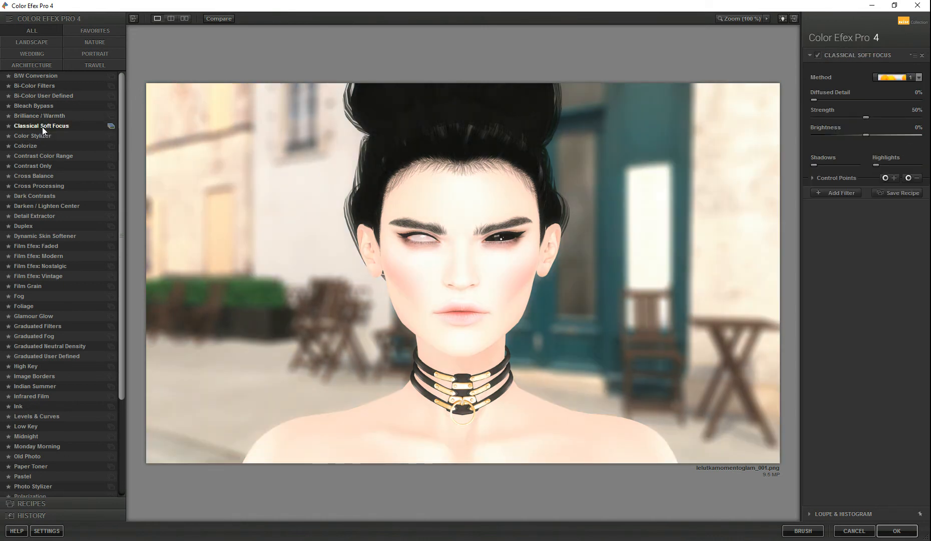
Step: Apply the Color Stylizer filter with the muted blue basic color (RGB 128, 128, 192)
click(41, 132)
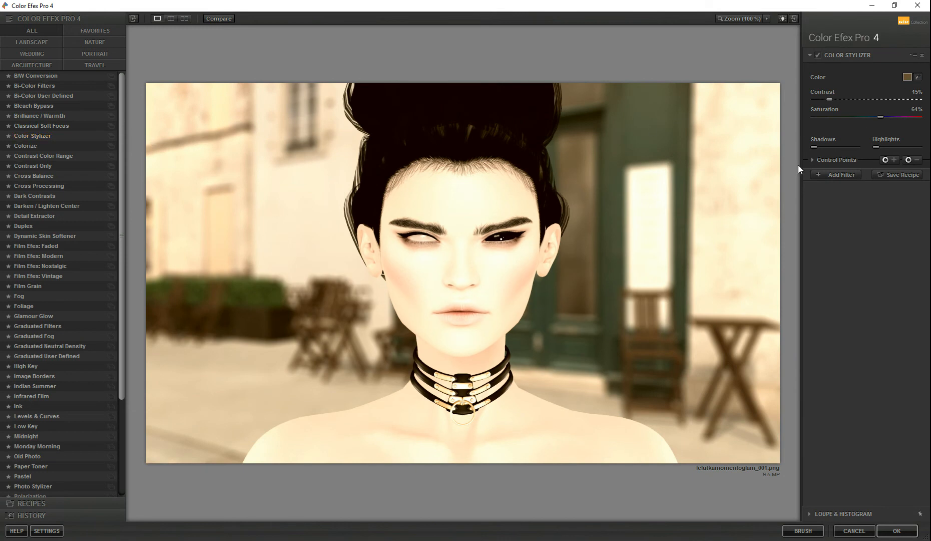
click(907, 77)
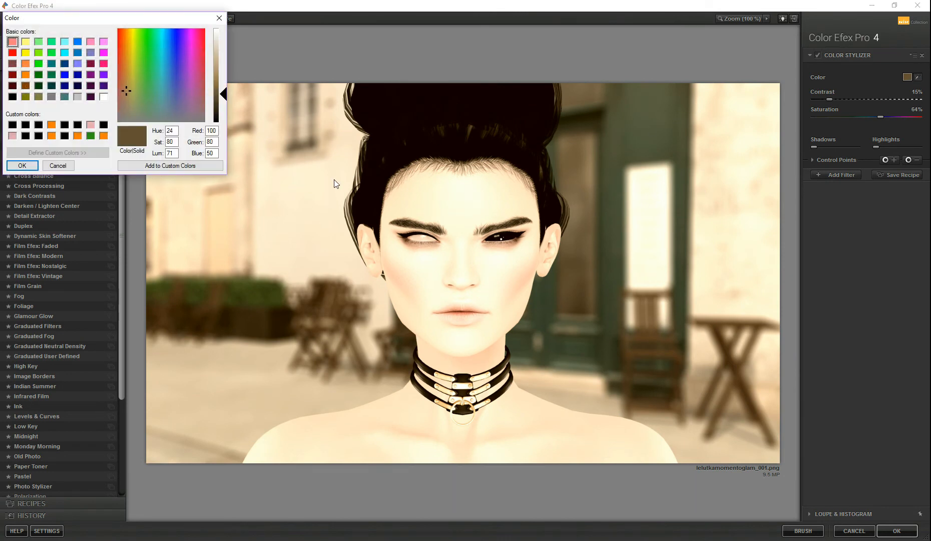
click(89, 54)
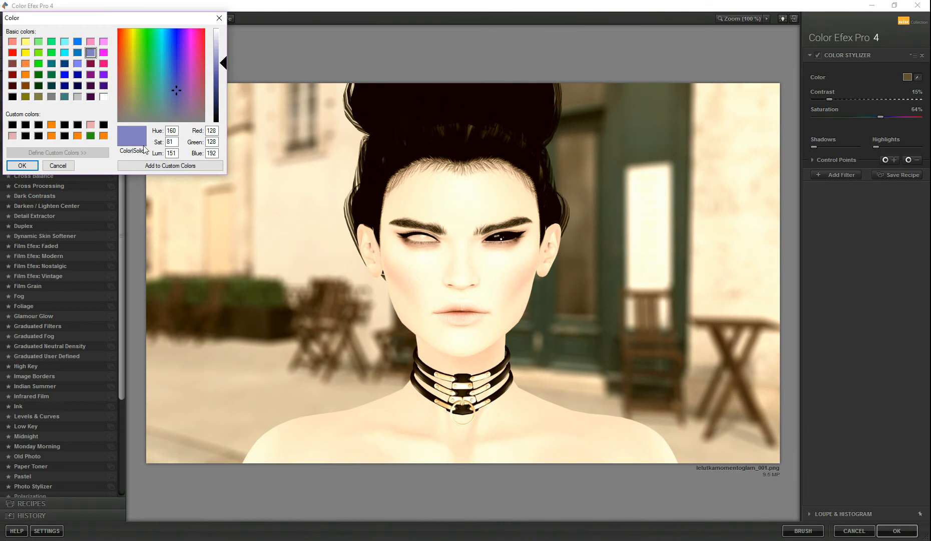
click(22, 165)
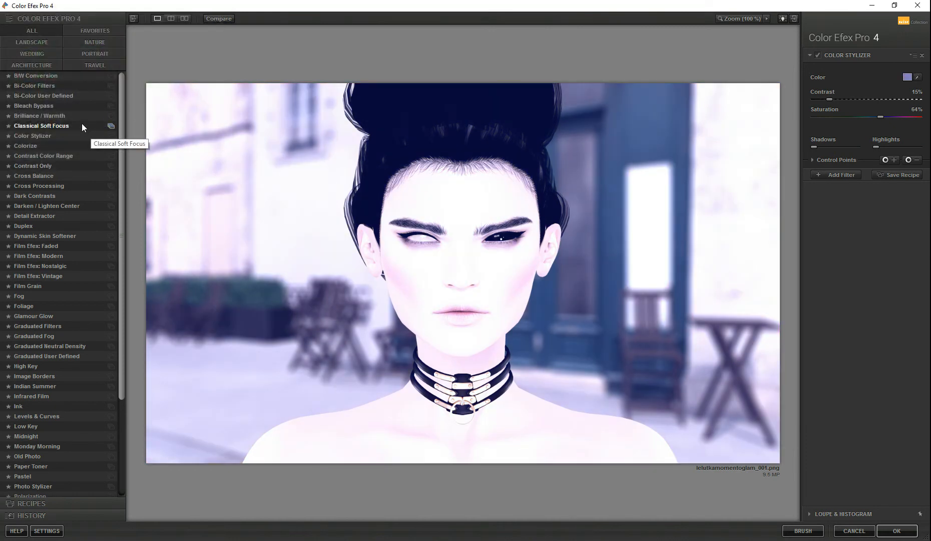
Step: Preview the Colorize filter and its alternative methods, keeping method 6
click(43, 146)
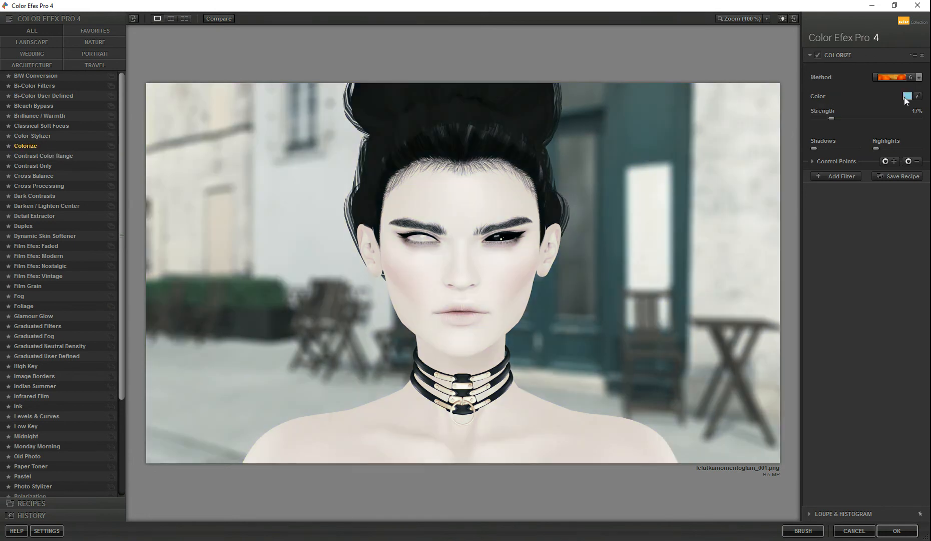
click(919, 77)
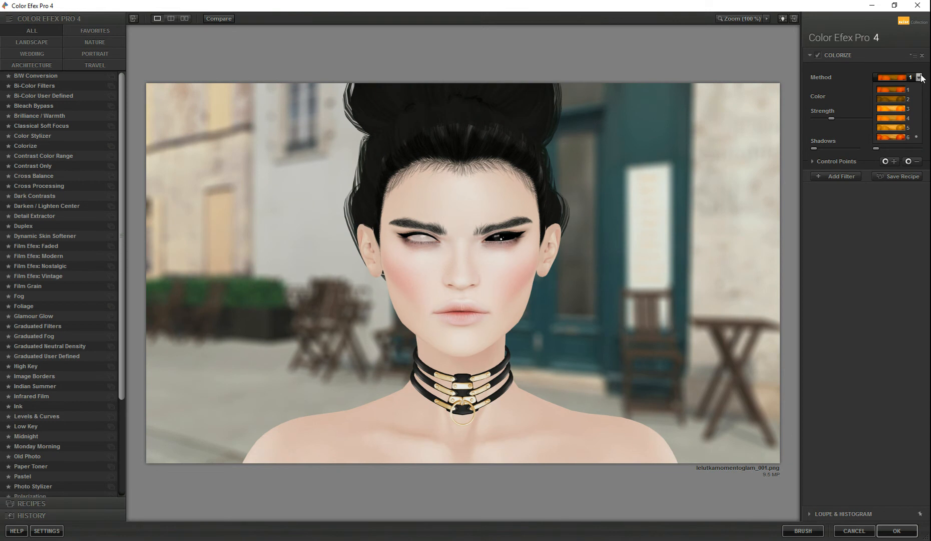
click(919, 77)
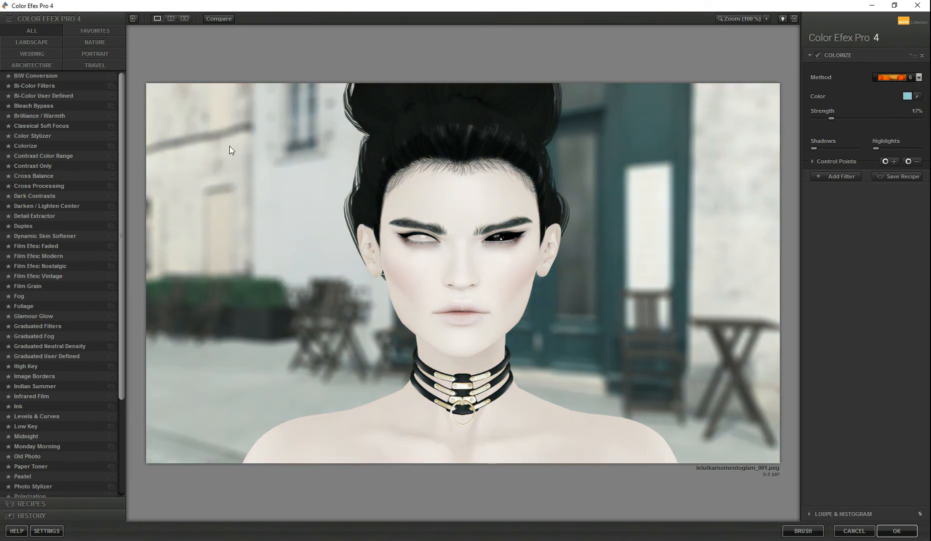
Step: Apply the Contrast Color Range filter and set its color contrast to 89%
click(39, 156)
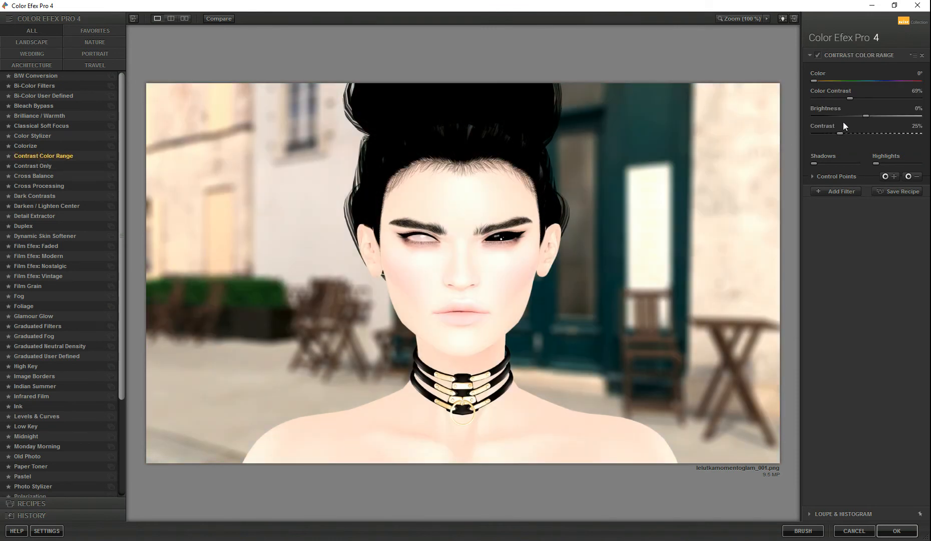
drag(815, 82, 861, 104)
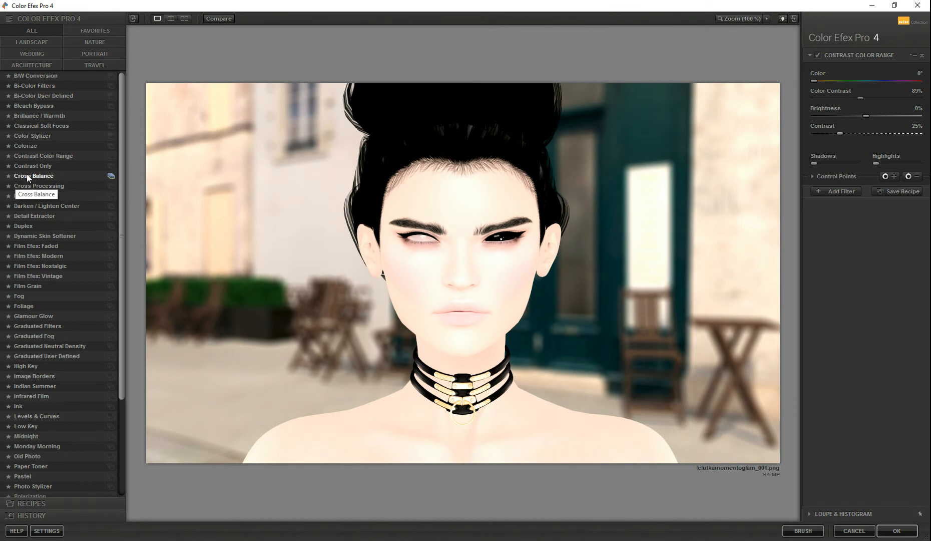
Step: Apply the Contrast Only filter with brightness -12%, contrast -18%, Contrast Only 85%, soft contrast -22% and saturation 5%
click(39, 165)
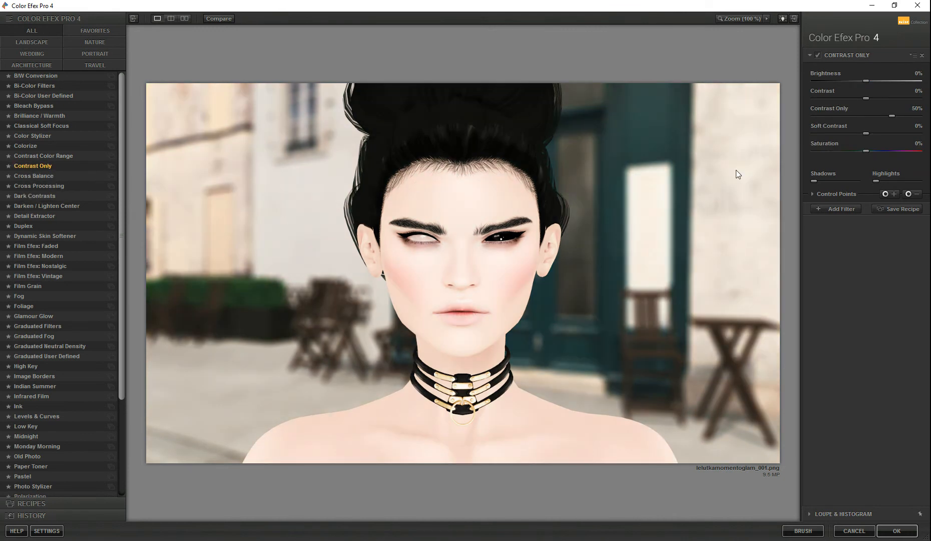
mouse_move(865, 134)
mouse_down()
mouse_move(881, 133)
mouse_move(856, 135)
mouse_move(884, 135)
mouse_move(868, 135)
mouse_up()
drag(891, 118, 855, 133)
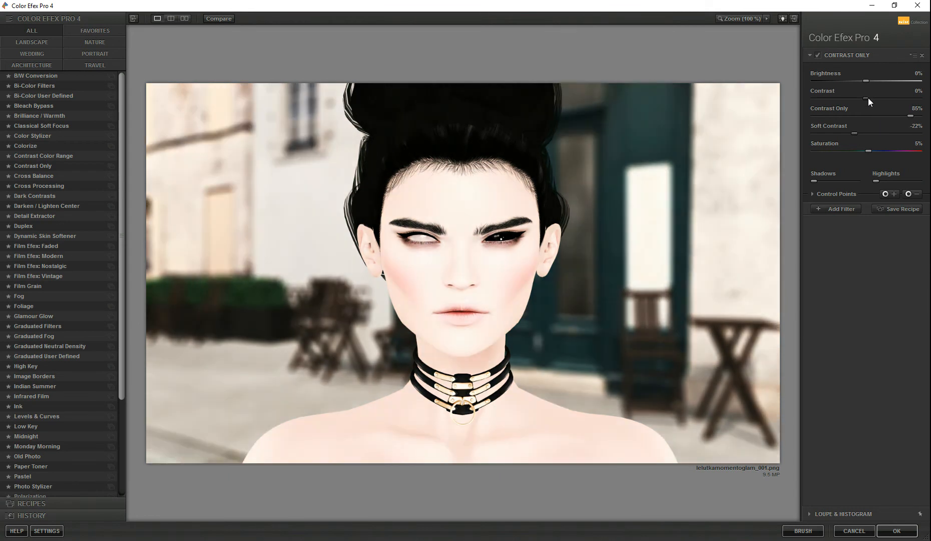
mouse_move(866, 98)
mouse_down()
mouse_move(857, 98)
mouse_move(863, 85)
mouse_up()
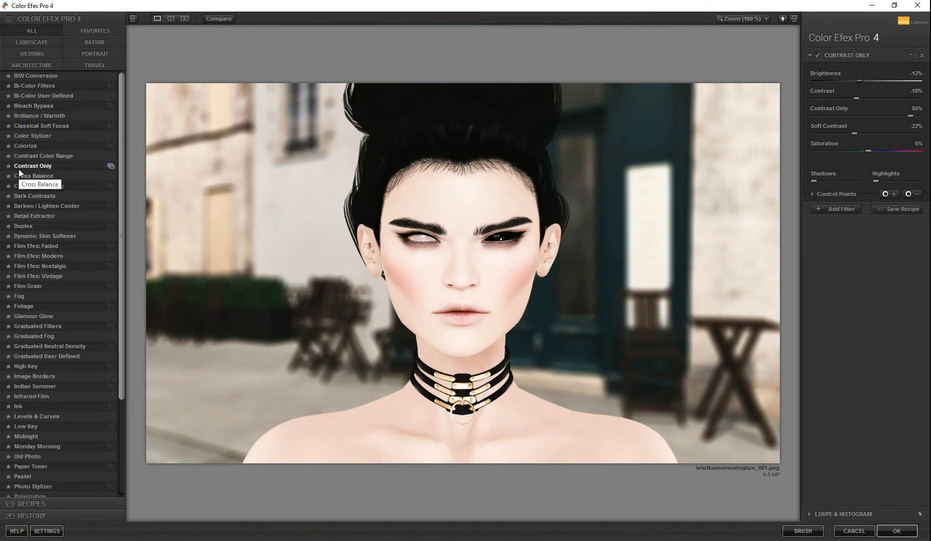
Step: Apply the Cross Balance filter, preview its presets and choose Tungsten To Daylight (2)
click(35, 176)
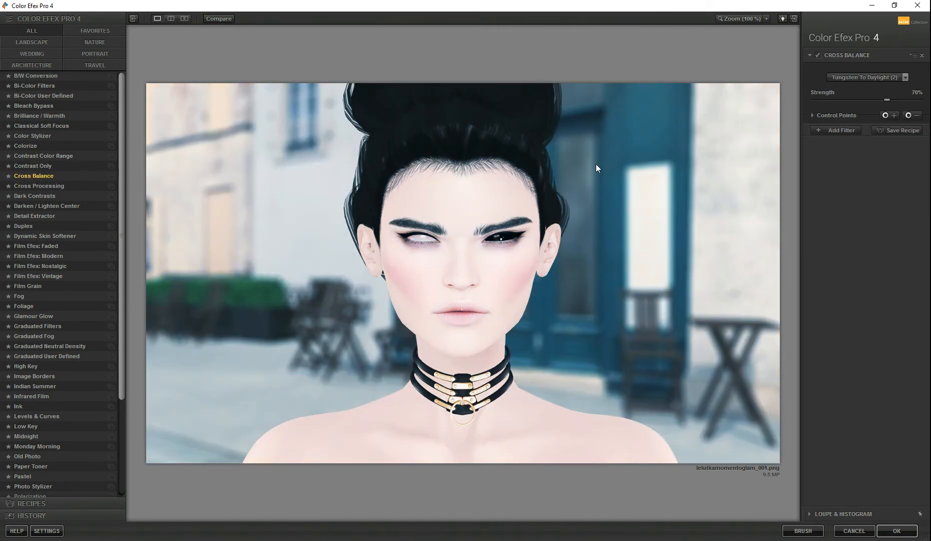
click(853, 79)
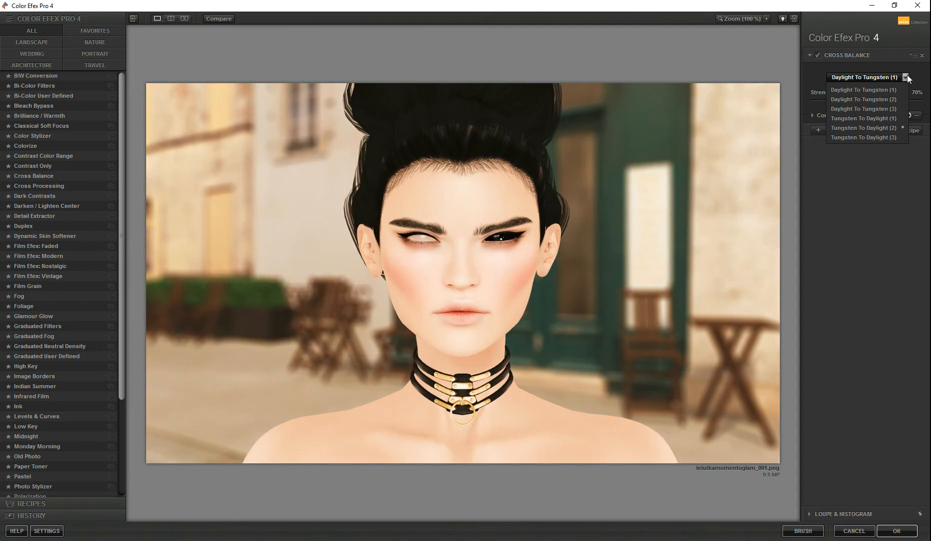
click(874, 128)
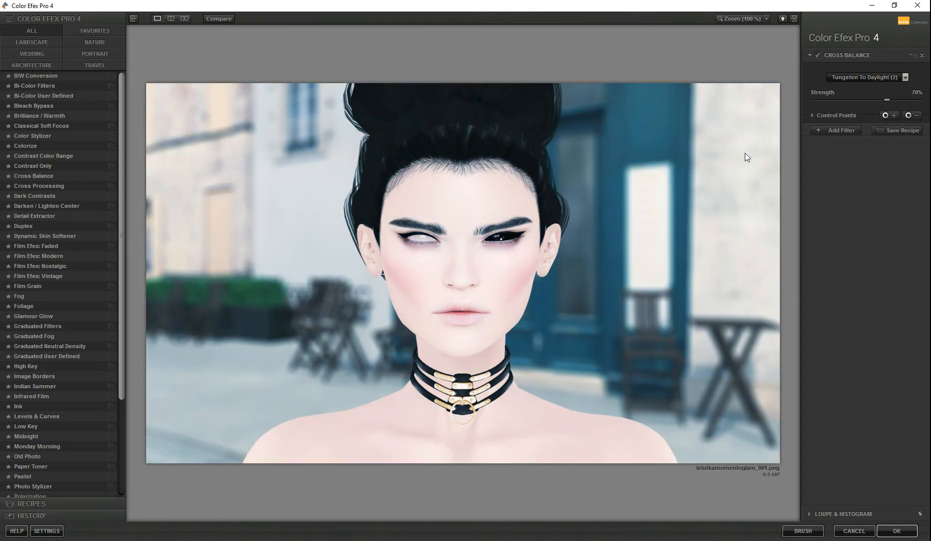
Step: Apply the Cross Processing filter, preview its methods, keep B02, set the strength to 45% and raise the shadows protection
click(47, 185)
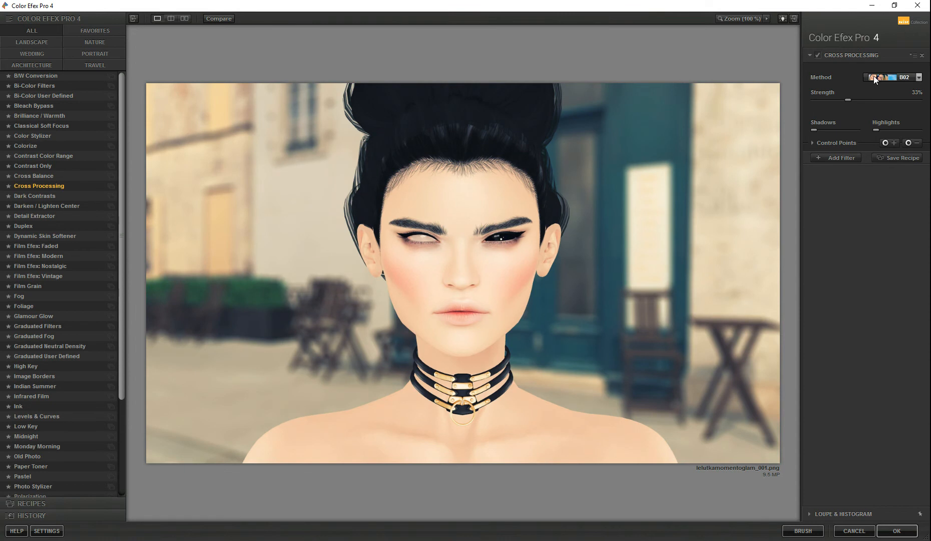
click(874, 77)
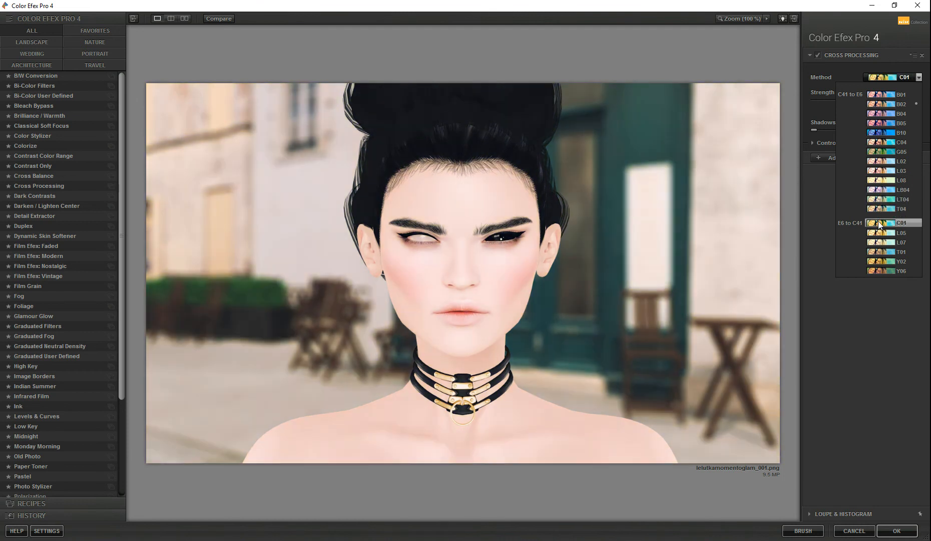
click(919, 78)
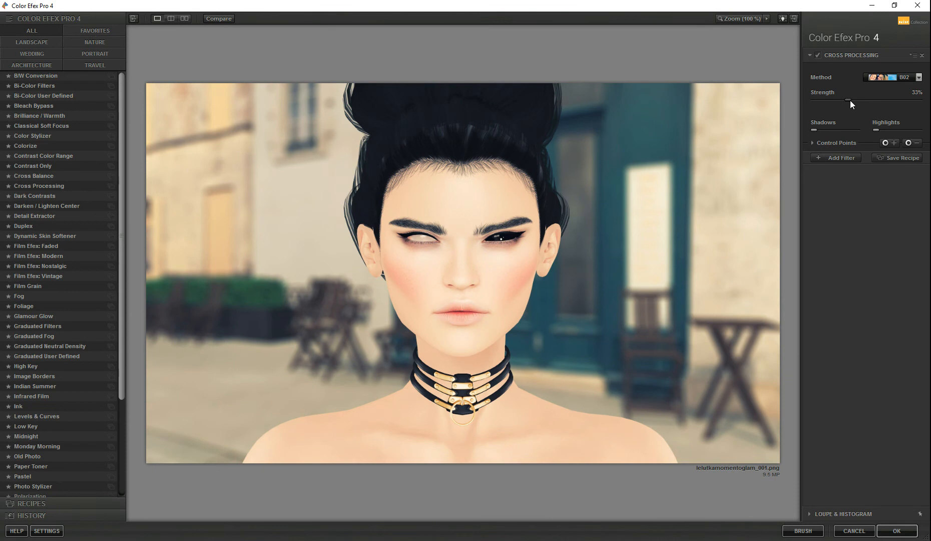
drag(844, 100, 821, 101)
drag(816, 133, 893, 136)
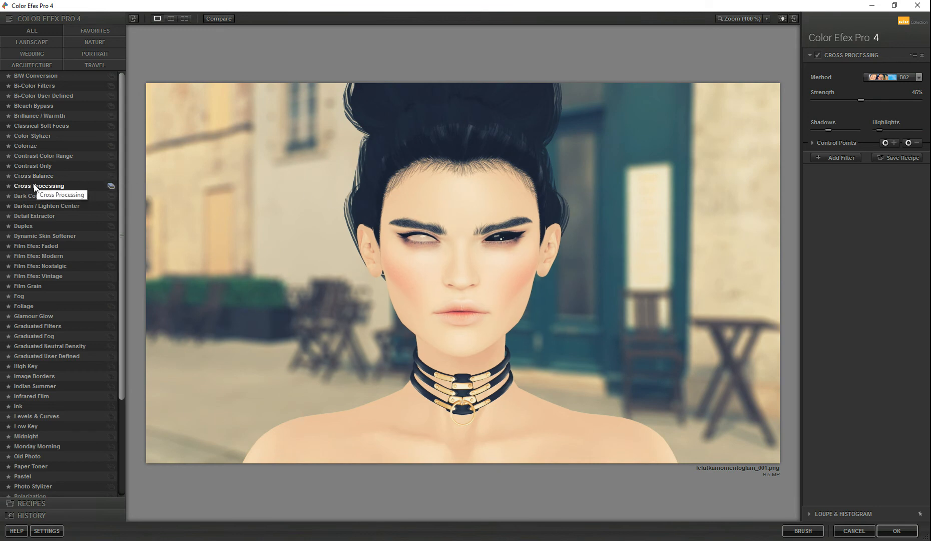
Step: Preview Dark Contrasts, and apply Darken / Lighten Center with shape 2, center luminosity 33% and border luminosity 65%
click(55, 196)
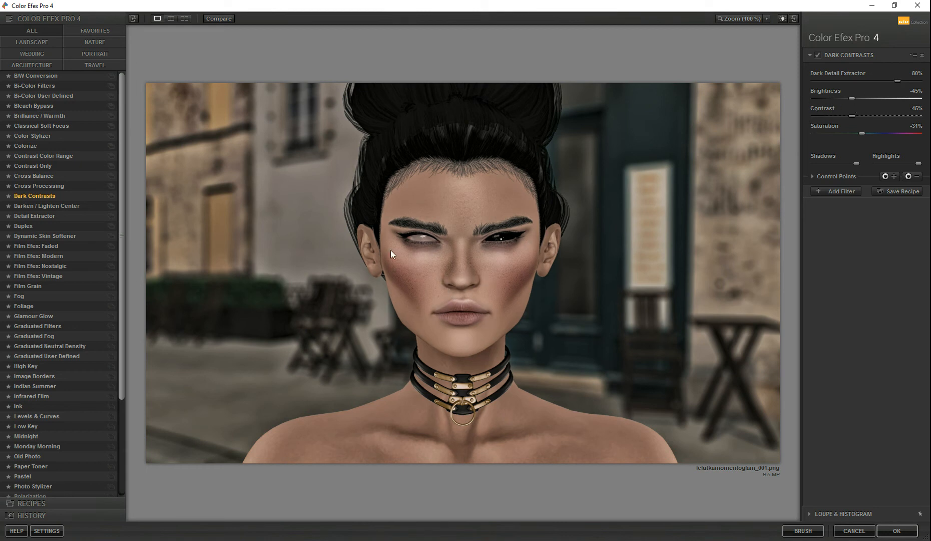
click(69, 207)
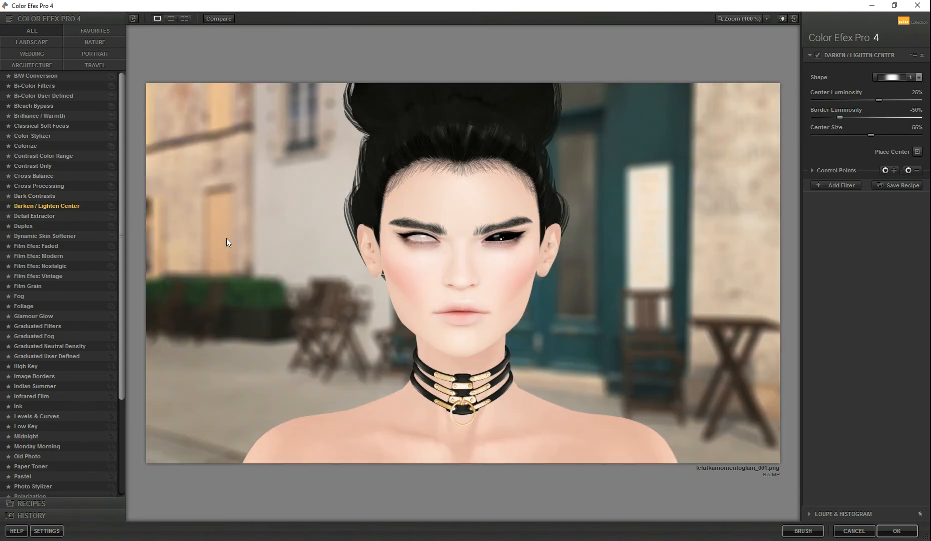
click(911, 78)
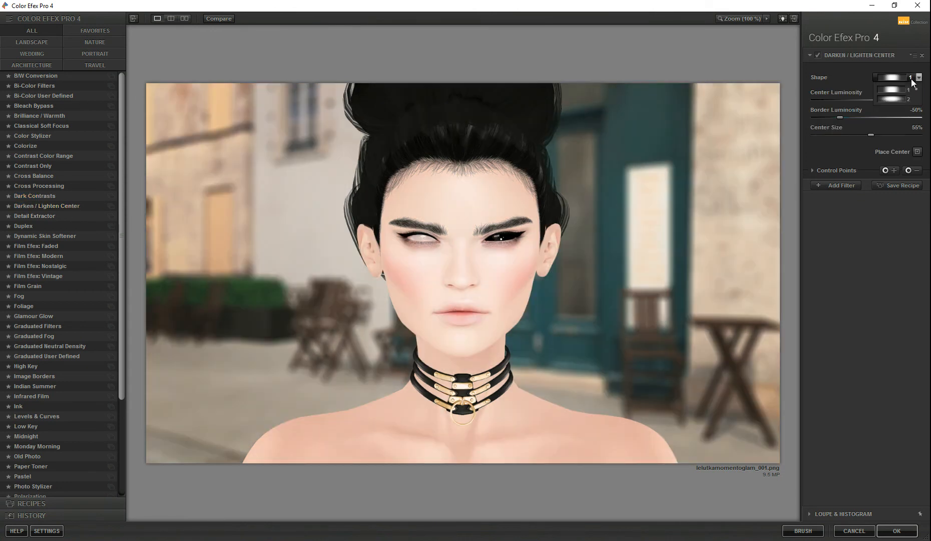
click(893, 100)
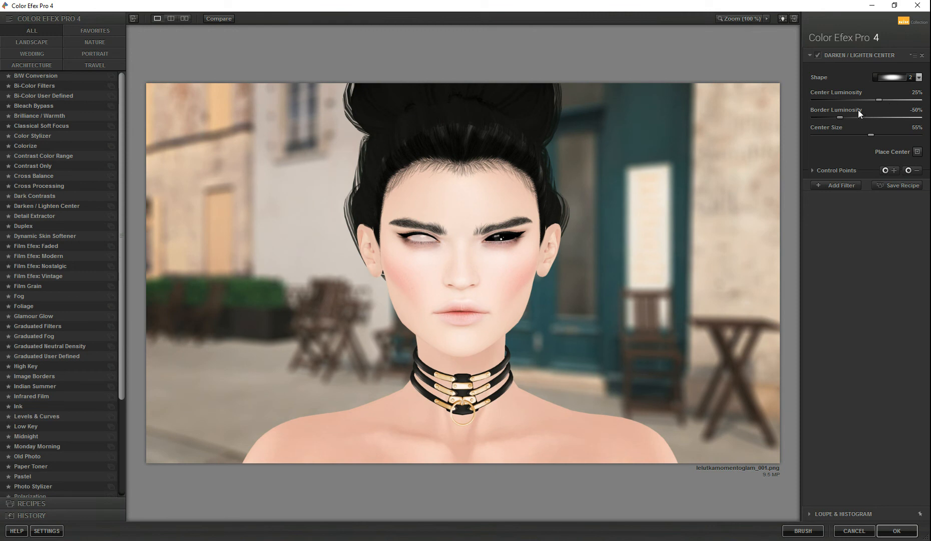
drag(878, 99, 903, 121)
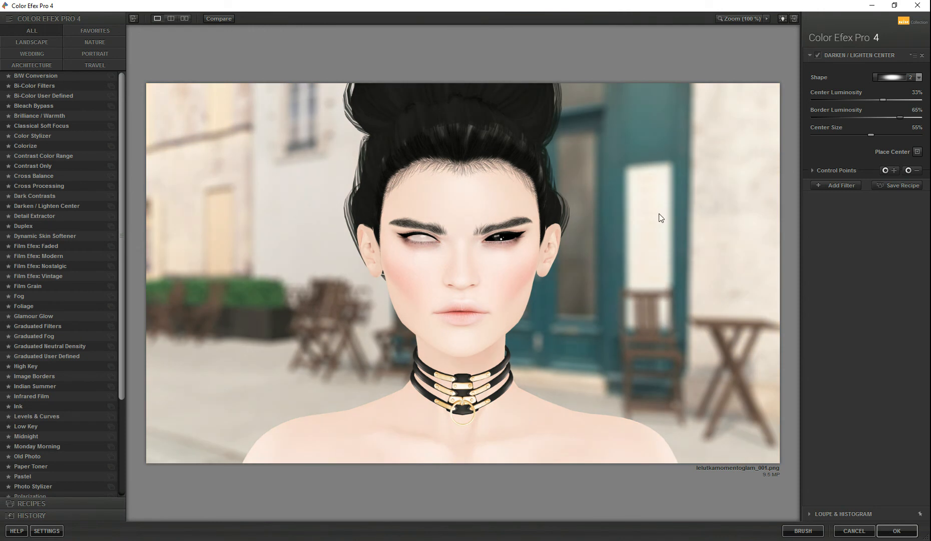
scroll(72, 374, down, 4)
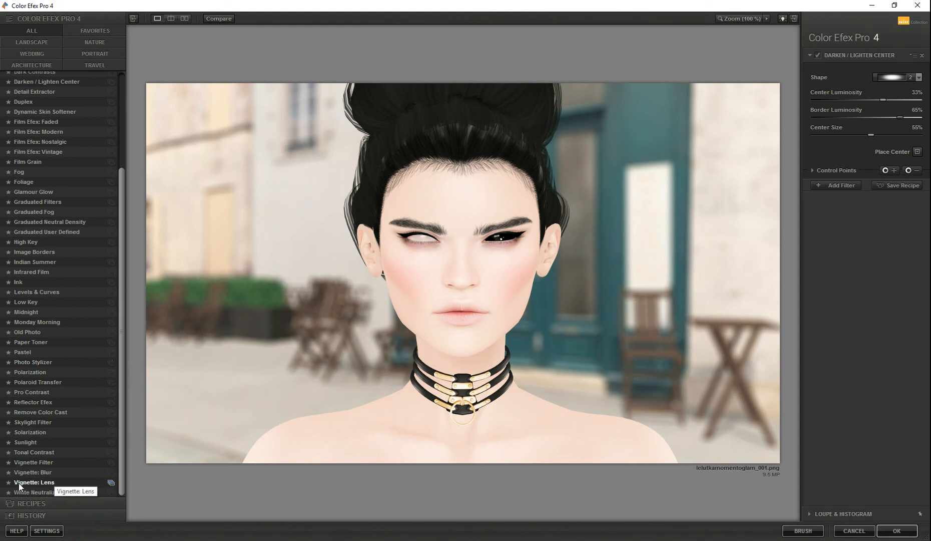
scroll(49, 482, up, 4)
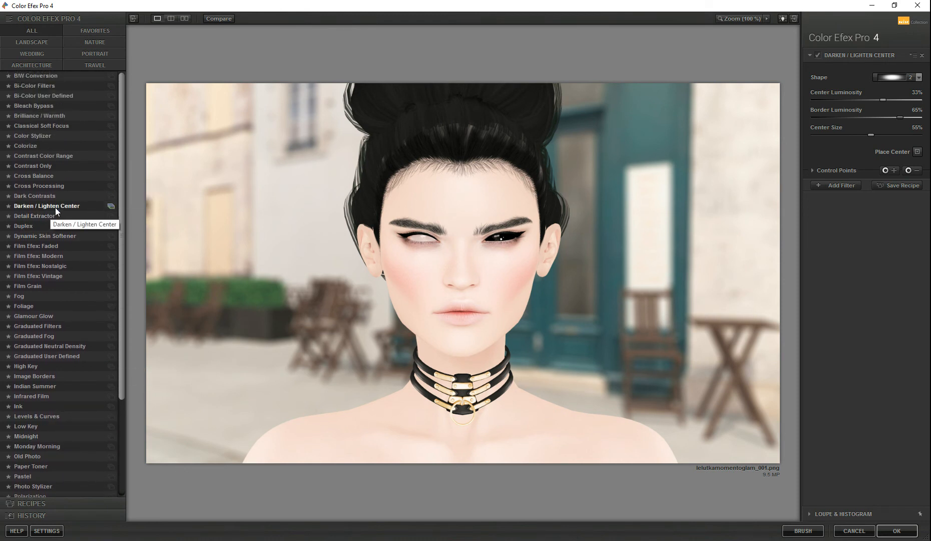
Step: Apply the Detail Extractor filter and switch its effect off and on to compare
click(56, 214)
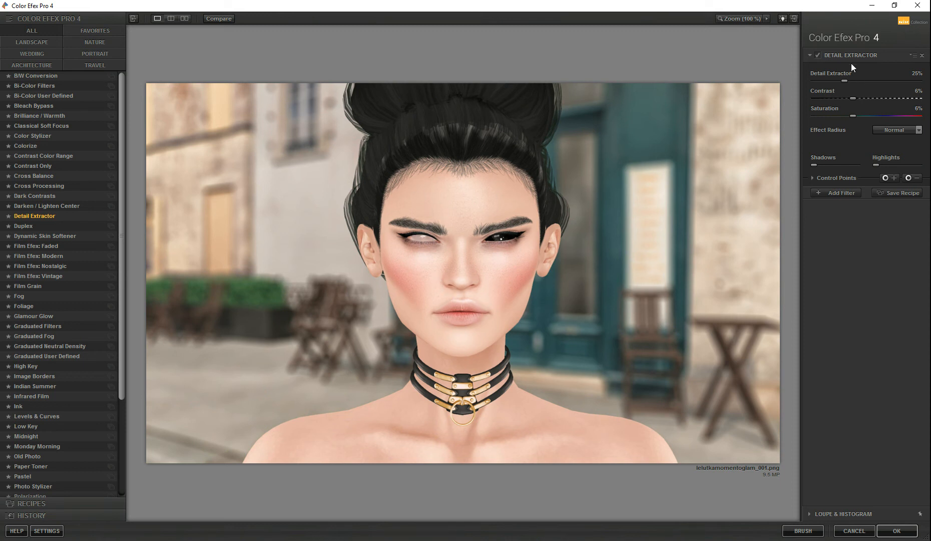
click(817, 54)
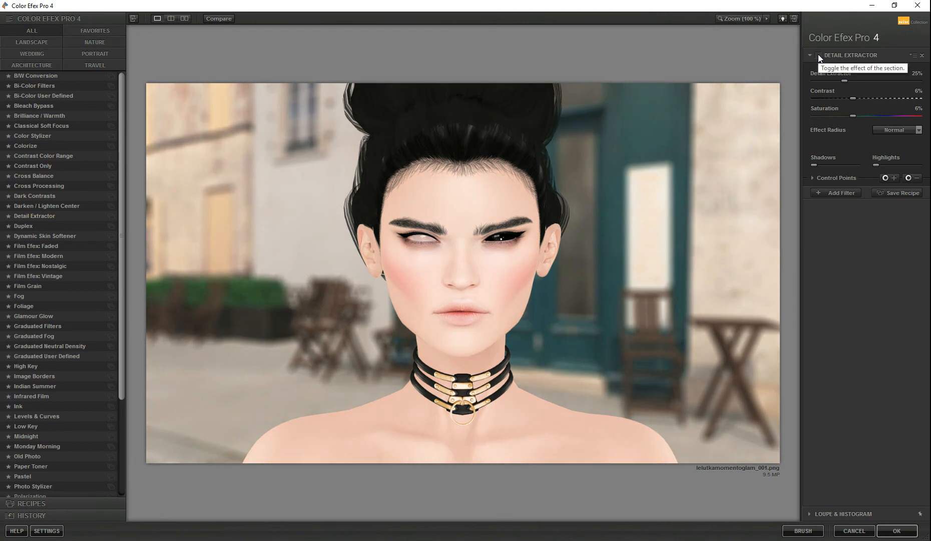
click(817, 54)
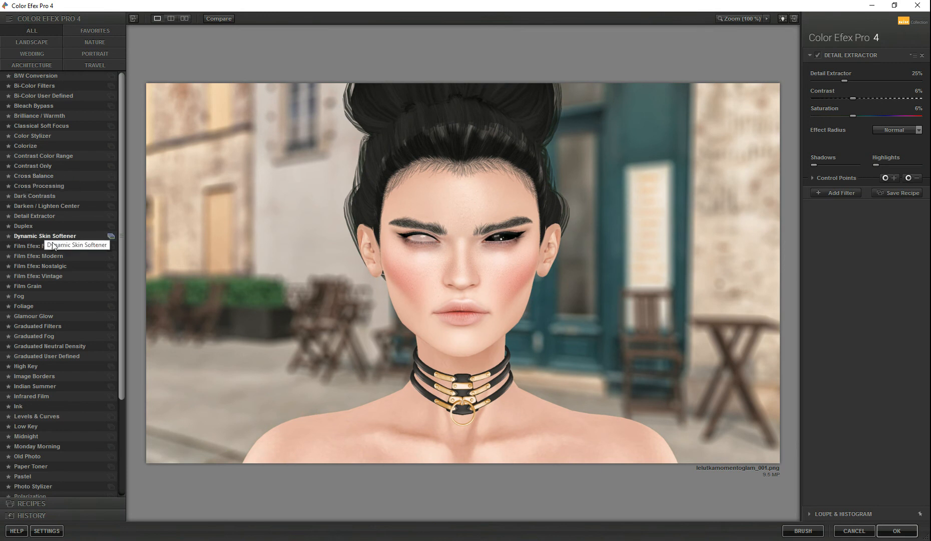
Step: Apply the Duplex filter and change its color to the muted blue basic color
click(73, 228)
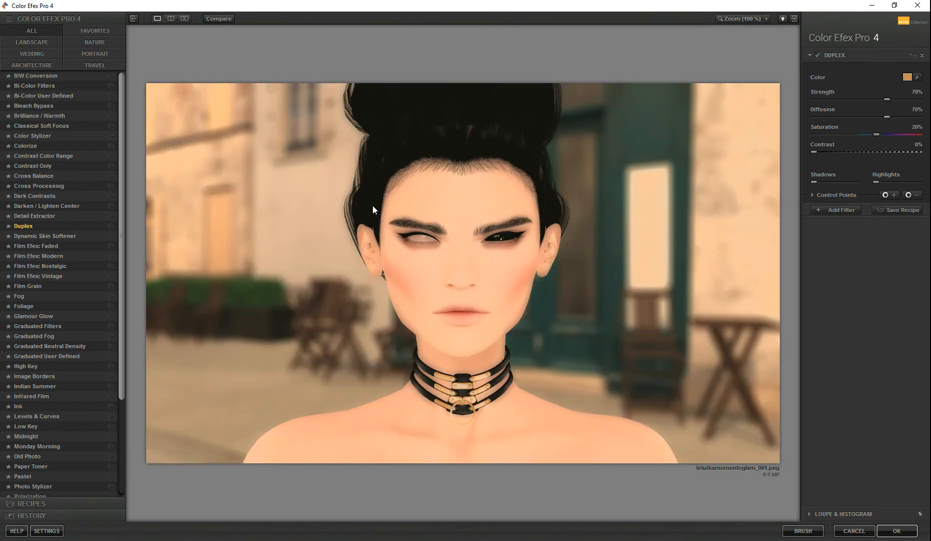
click(917, 77)
click(907, 77)
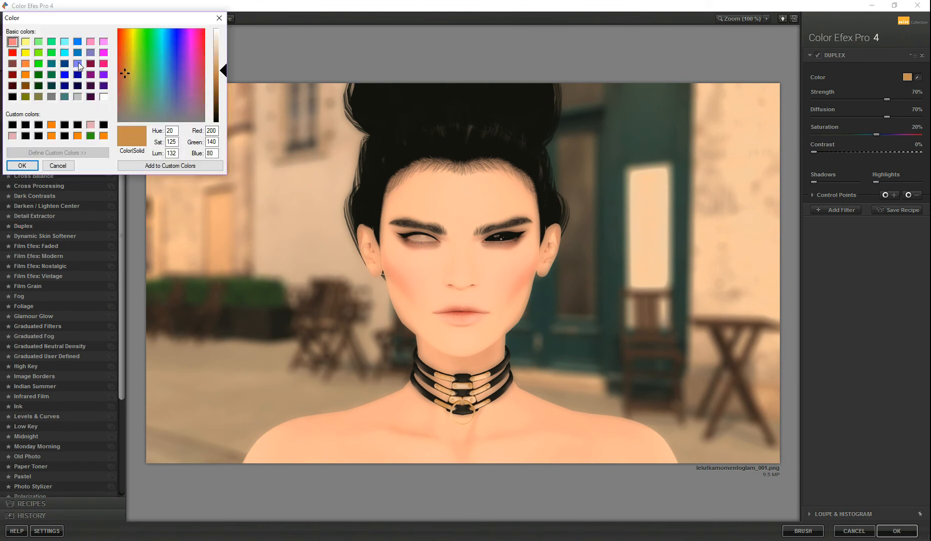
click(91, 52)
click(63, 166)
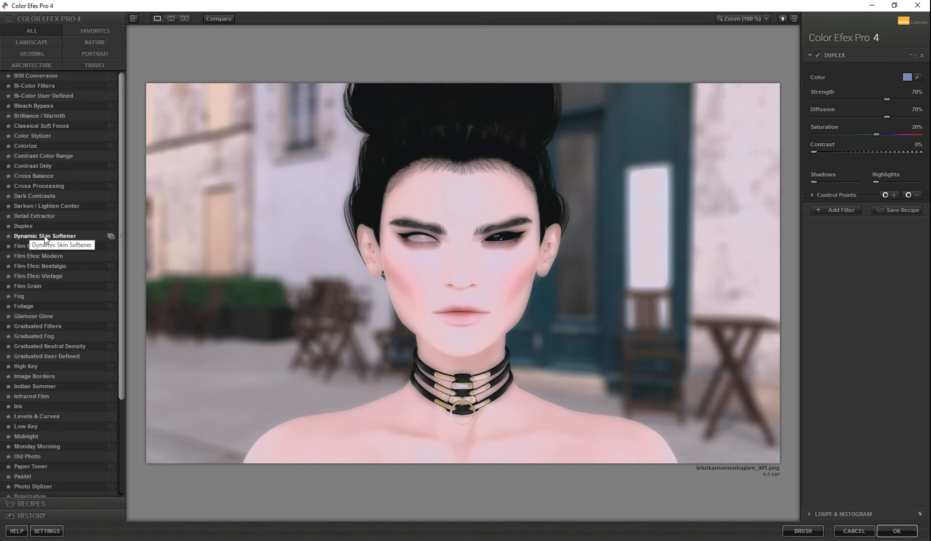
Step: Apply the Dynamic Skin Softener filter and sample the skin color from the portrait's skin
click(80, 236)
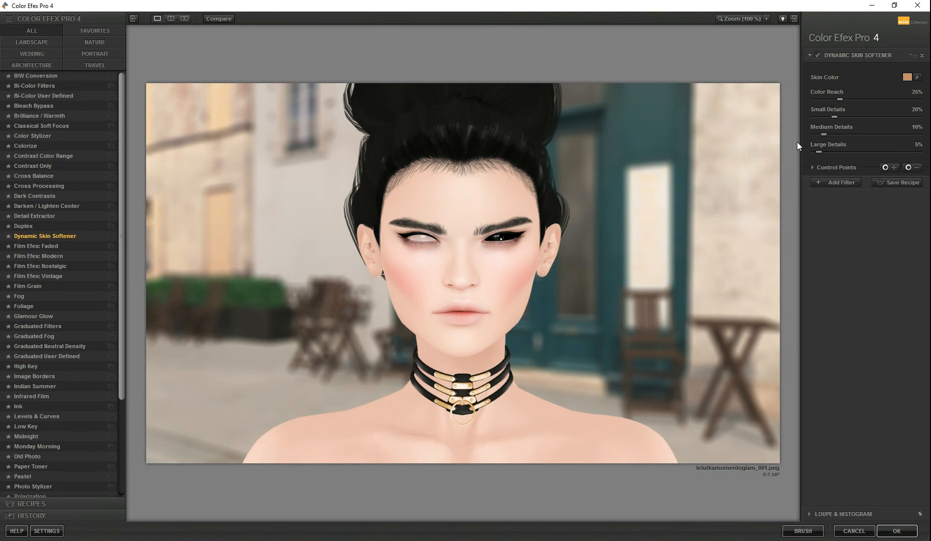
click(918, 78)
click(503, 424)
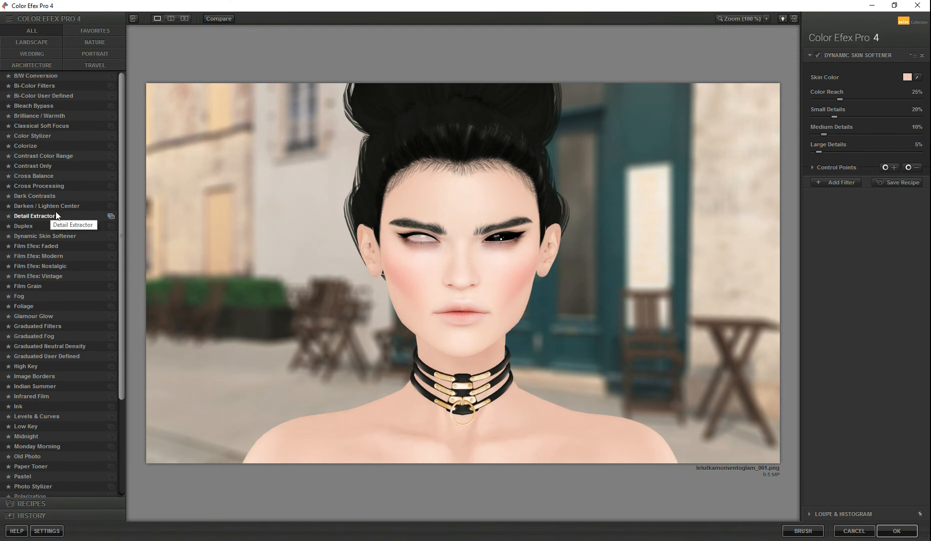
Step: Apply the Film Efex: Faded filter with haze 16%, a reduced vignette, 500 grain per pixel and film strength 31%
click(48, 245)
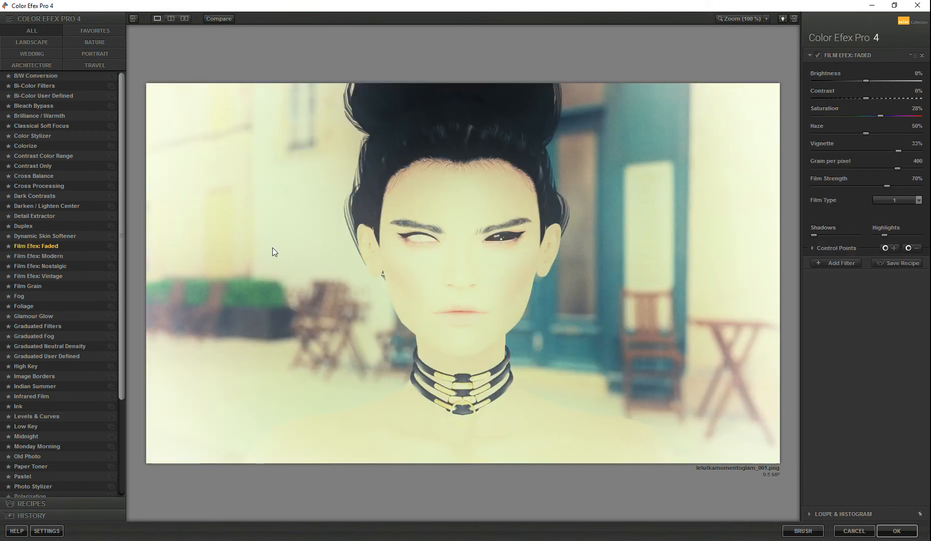
click(893, 200)
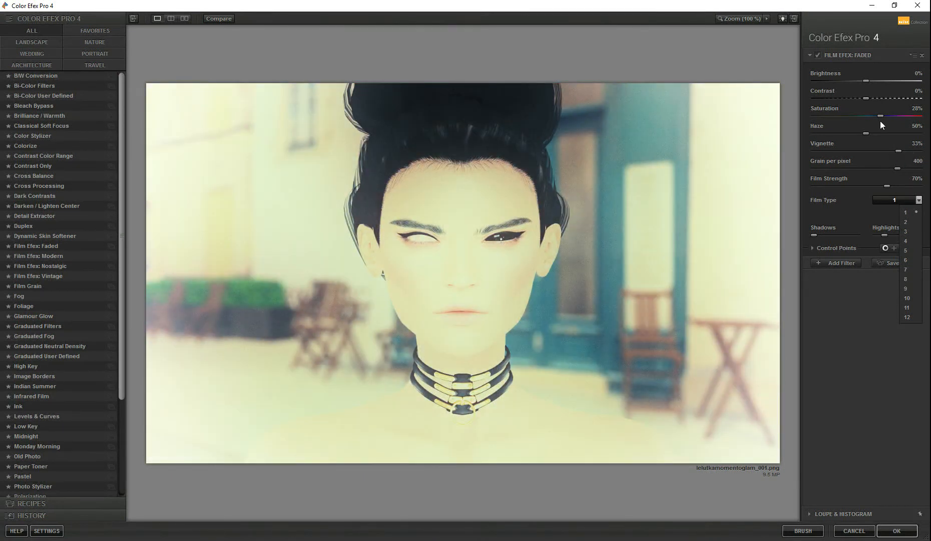
drag(883, 186, 862, 186)
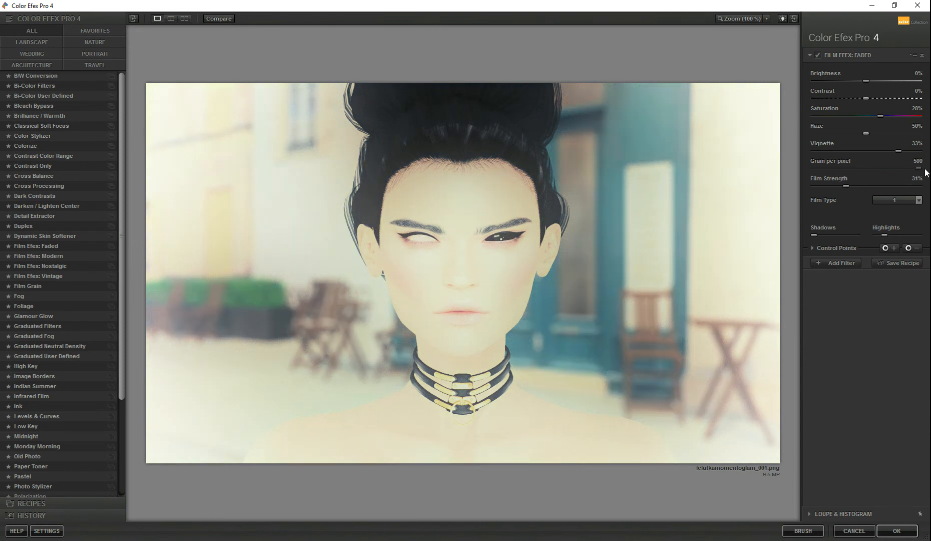
drag(841, 170, 828, 134)
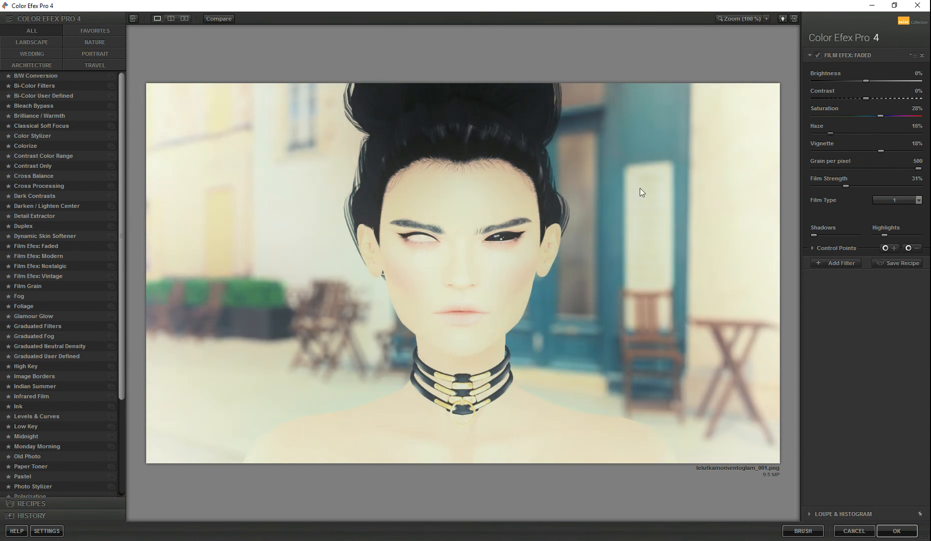
Step: Preview the Film Efex: Modern film stocks and the Film Efex: Nostalgic filter with its film type choices
click(63, 255)
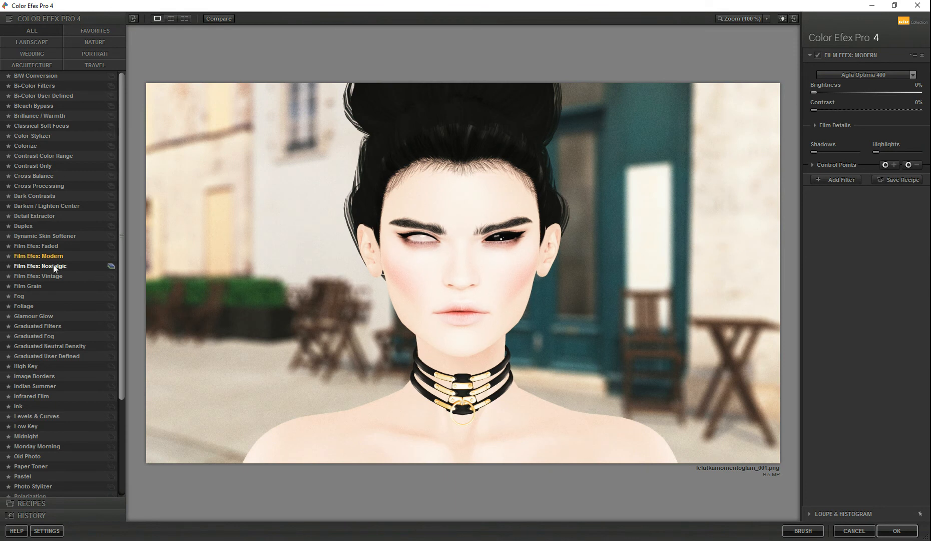
click(861, 74)
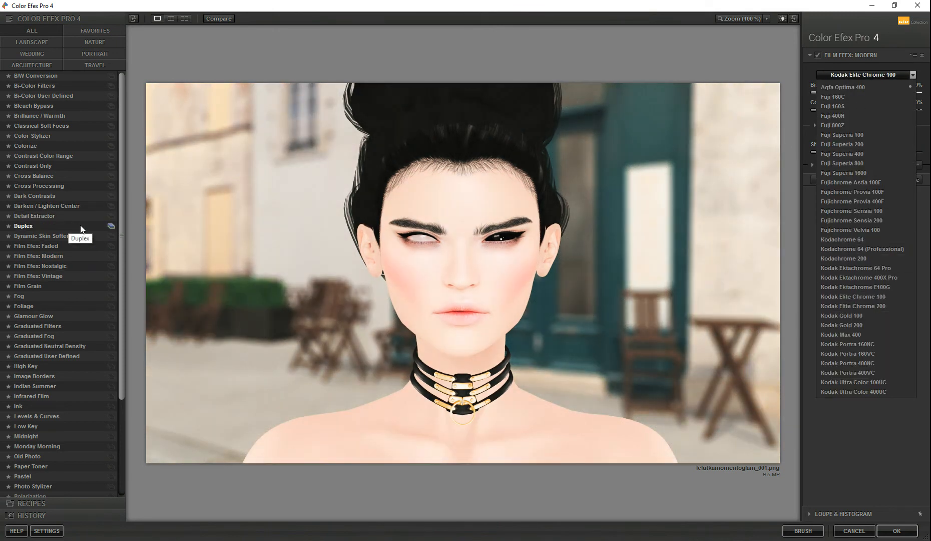
click(69, 268)
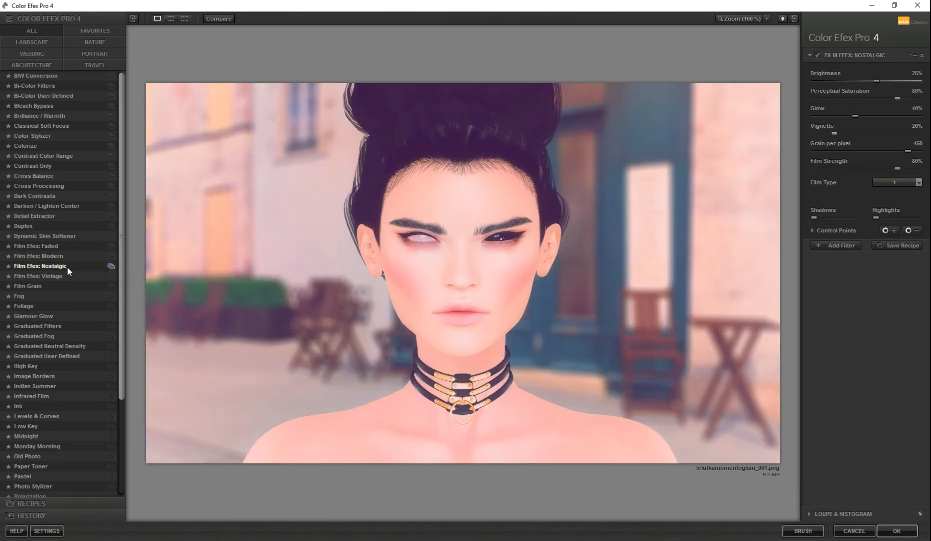
click(894, 182)
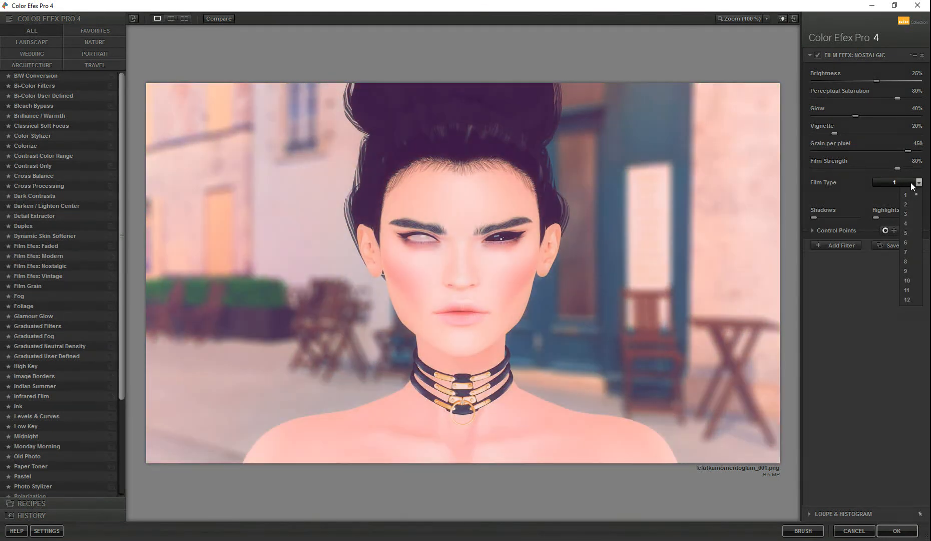
click(911, 184)
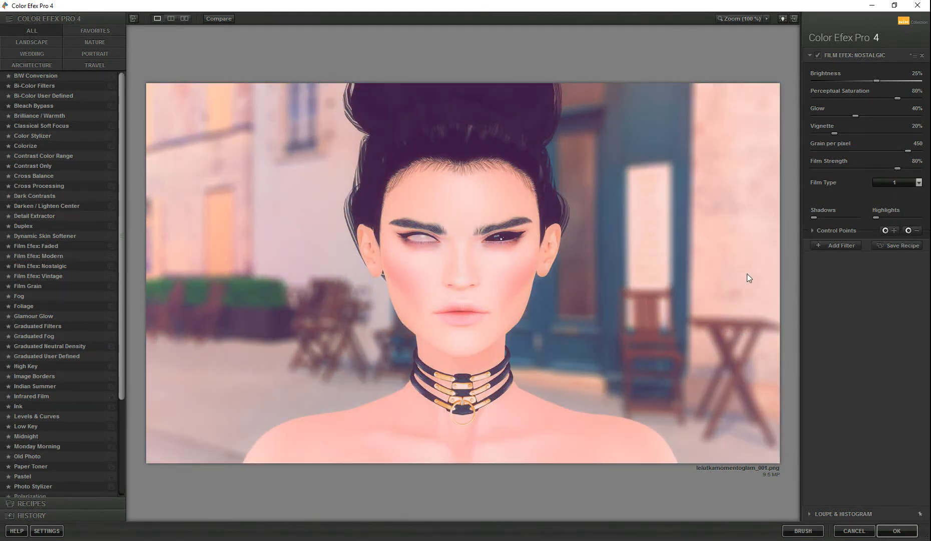
Step: Preview the Film Grain filter and the alternative methods of the Fog filter
click(37, 286)
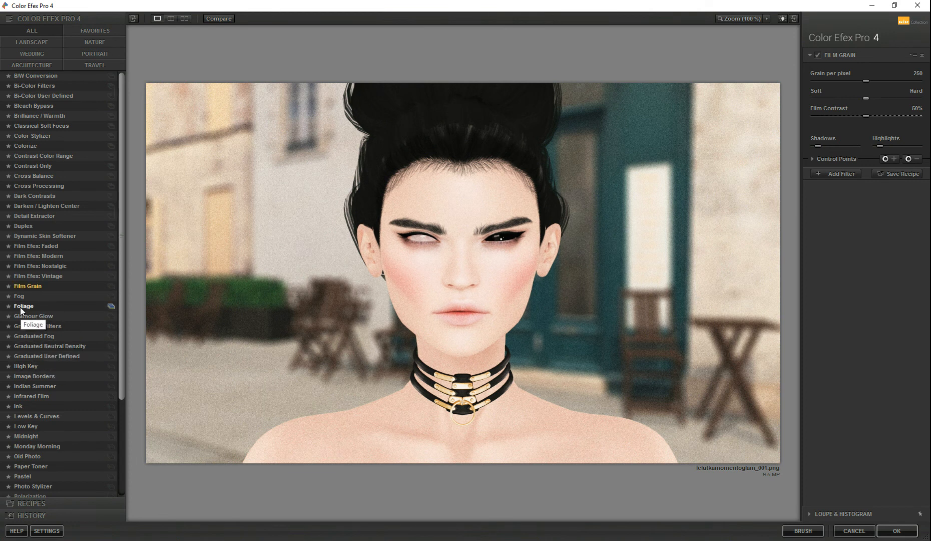
click(47, 296)
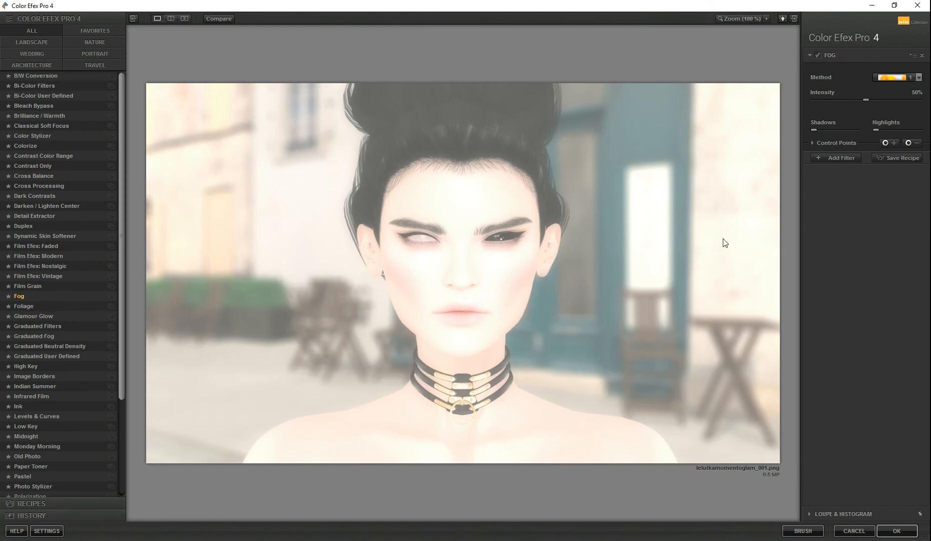
click(910, 79)
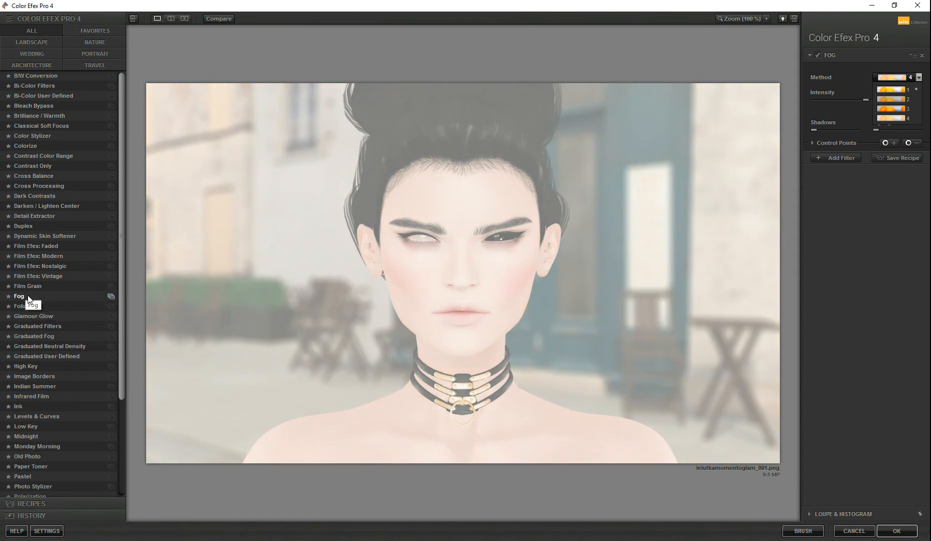
Step: Preview the Foliage filter and its three methods on the greenery behind the portrait
click(71, 305)
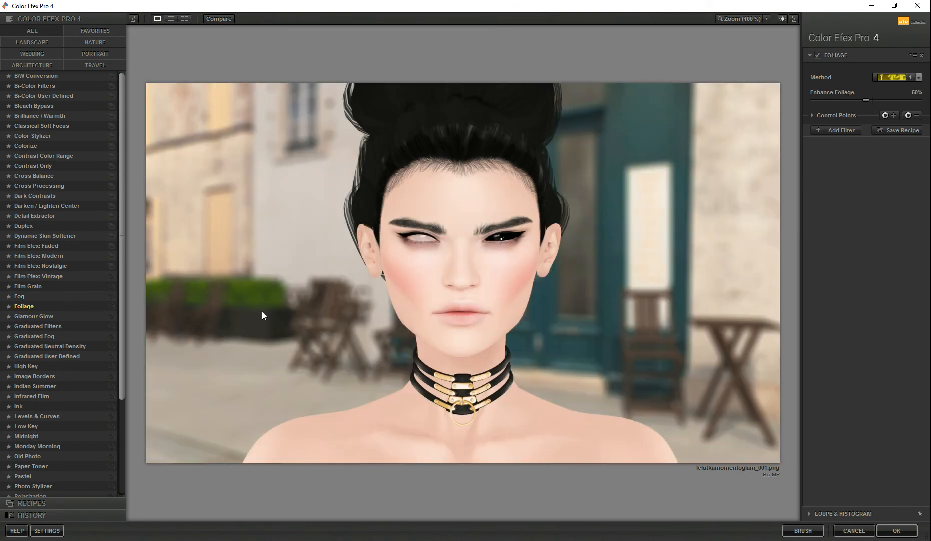
click(900, 78)
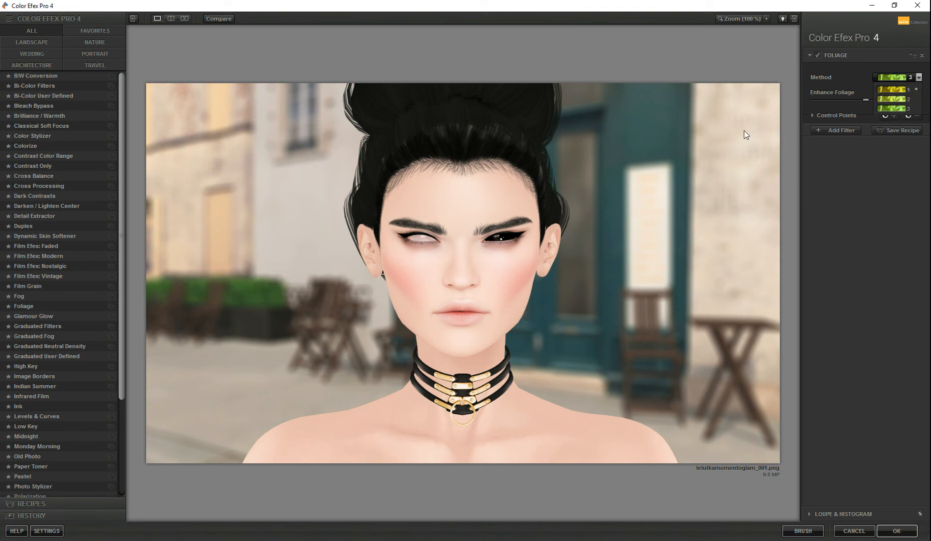
Step: Apply the Glamour Glow filter and compare the result with the original image
click(44, 314)
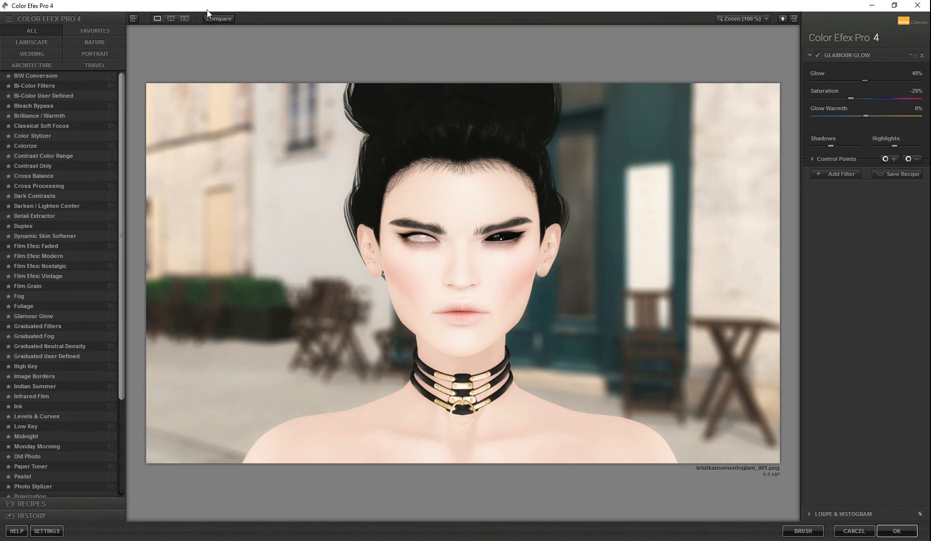
click(218, 19)
click(217, 18)
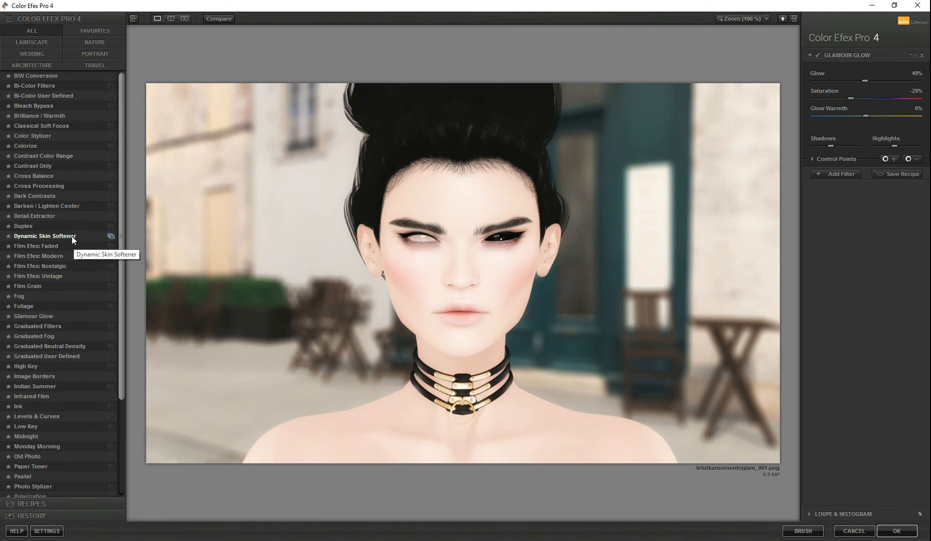
Step: Preview the Graduated Filters effect and the Graduated Fog filter with its fog methods through 4
click(54, 325)
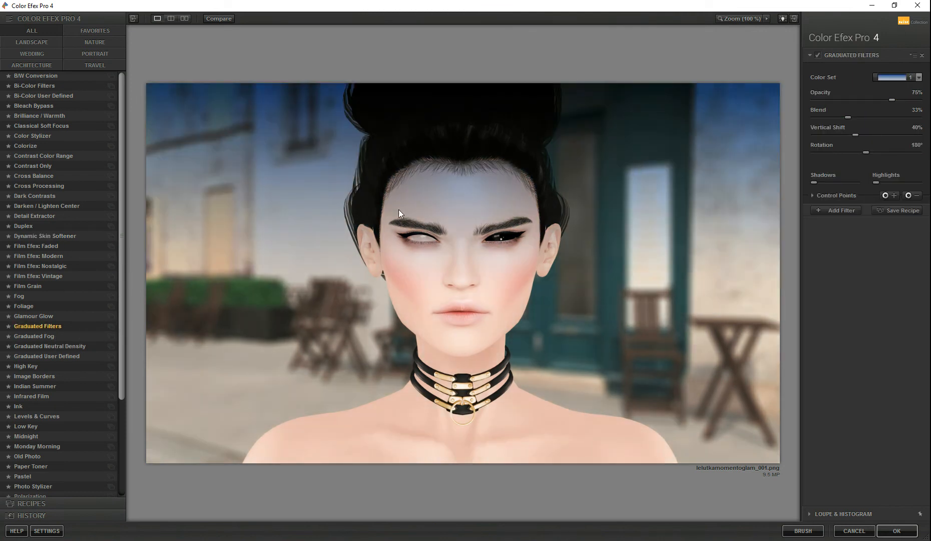
click(39, 336)
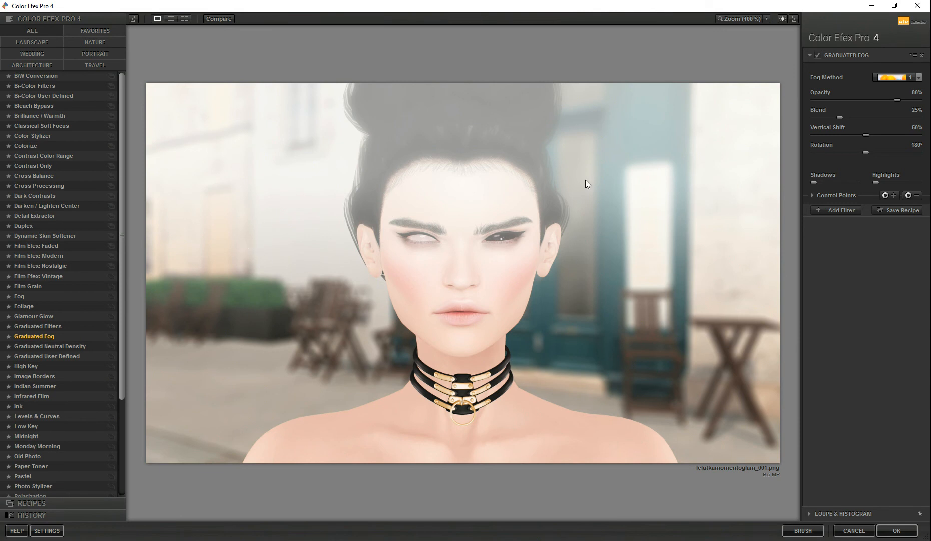
click(918, 77)
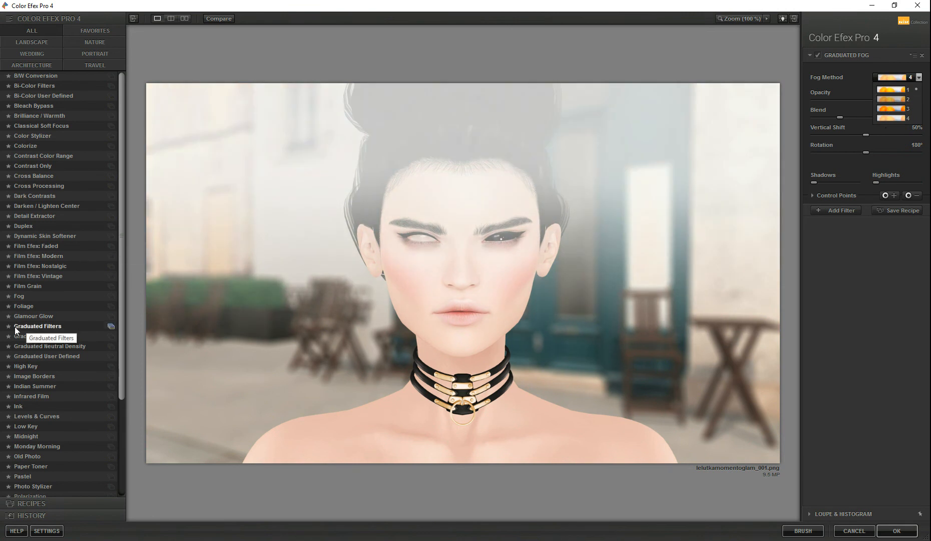
Step: Compare the Graduated Neutral Density filter with the original image and preview the Graduated User Defined filter
click(81, 347)
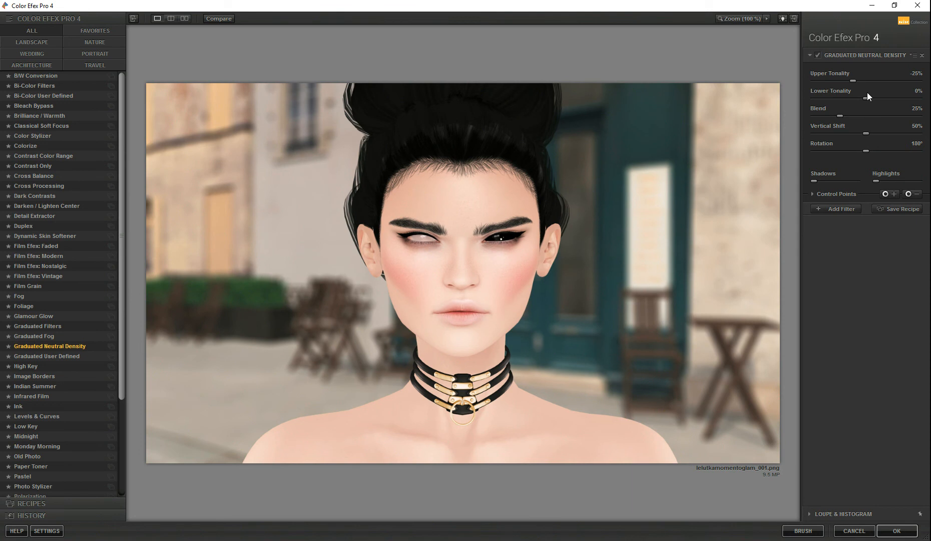
click(218, 19)
click(219, 19)
click(50, 356)
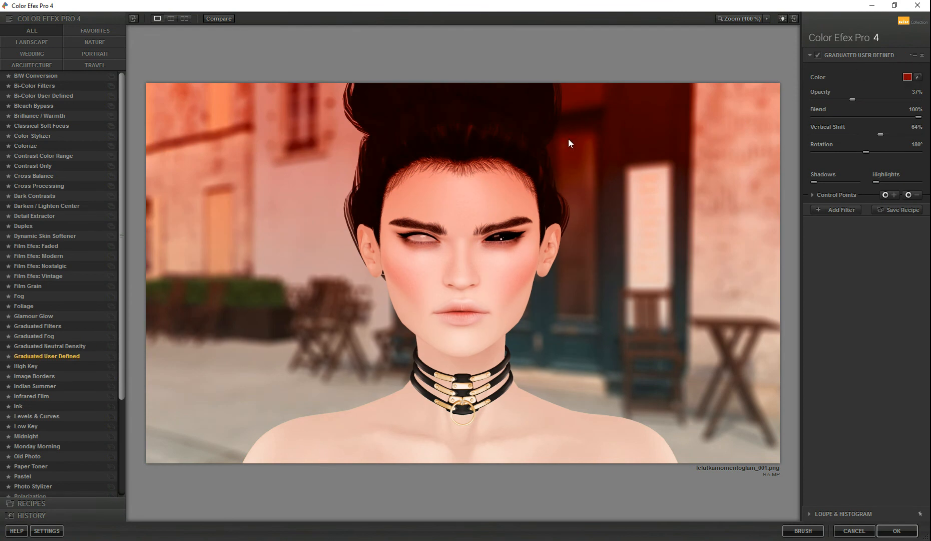
Step: Apply the High Key filter, compare it with the original, and set Standard High Key to 21% and Dynamic High Key to 45%
click(43, 367)
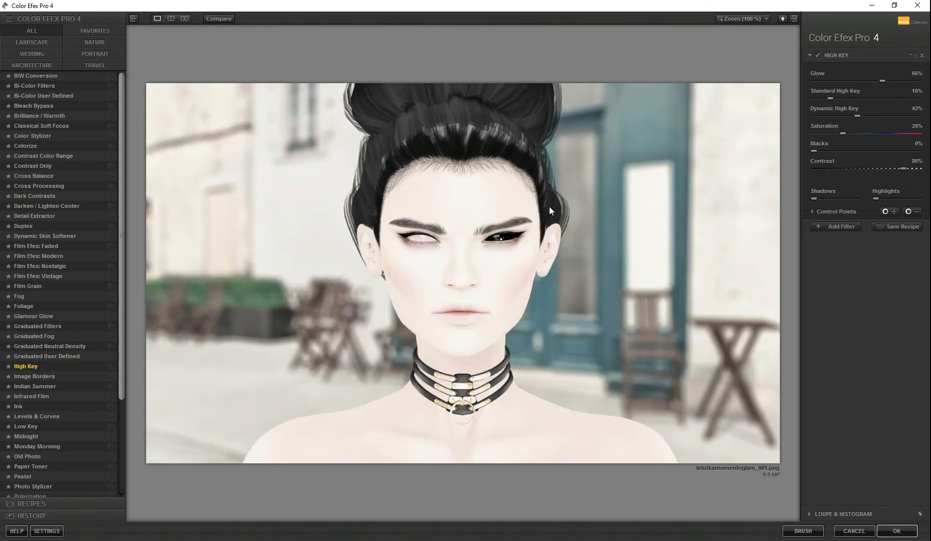
click(224, 18)
drag(844, 117, 835, 99)
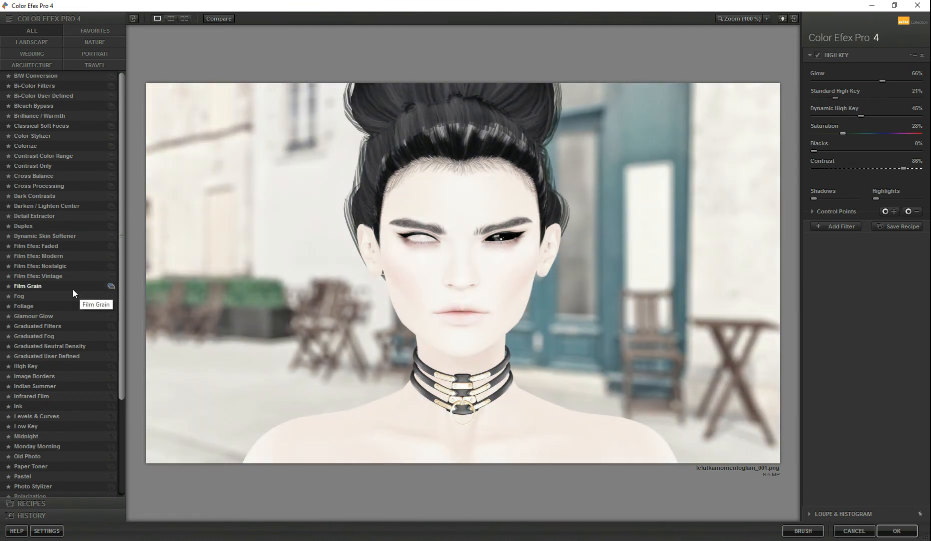
Step: Preview the Image Borders filter, and compare the Indian Summer filter set to method 2 with the original image
click(53, 377)
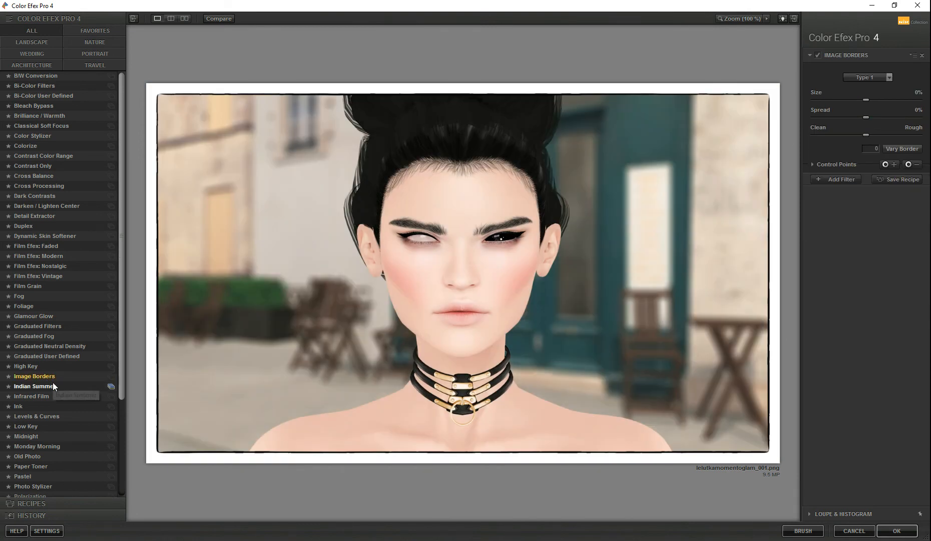
click(52, 382)
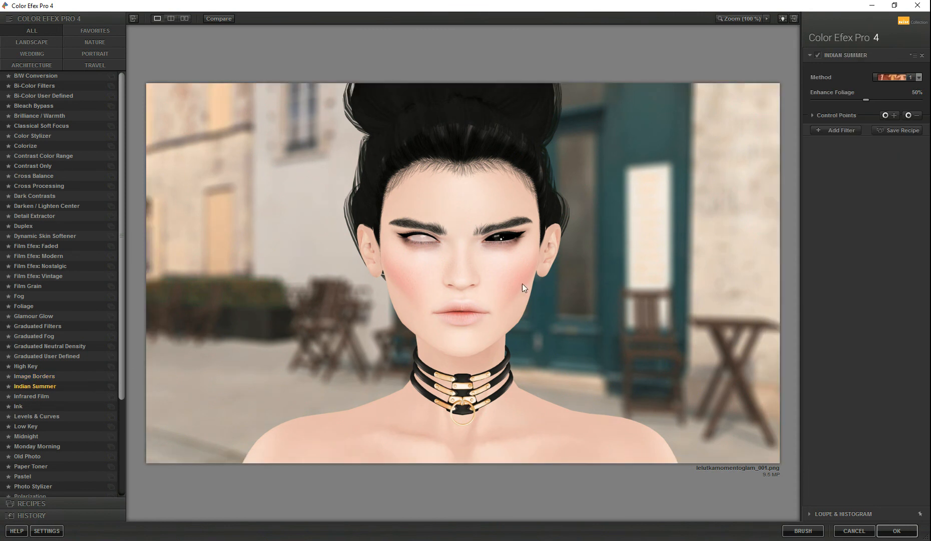
click(885, 77)
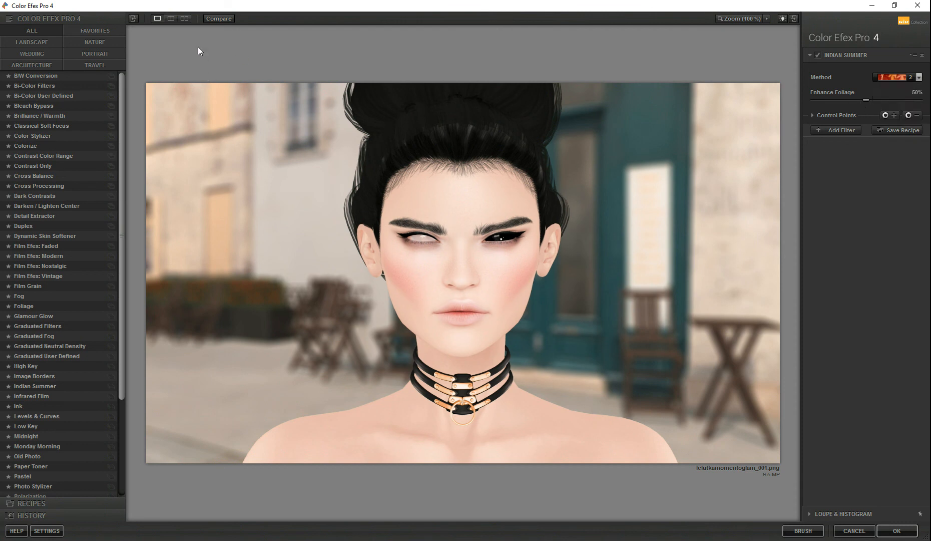
click(220, 19)
click(220, 19)
click(220, 19)
click(220, 19)
click(220, 19)
click(220, 19)
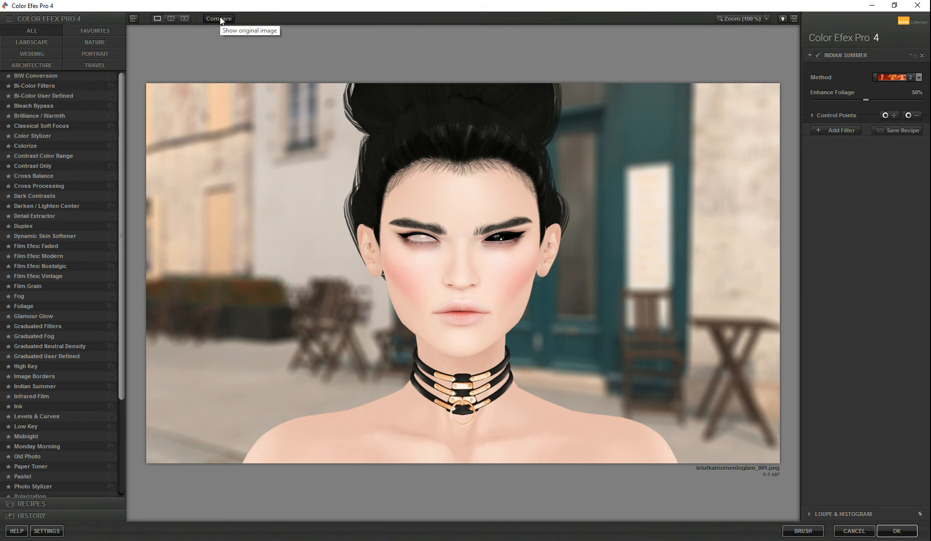
click(220, 18)
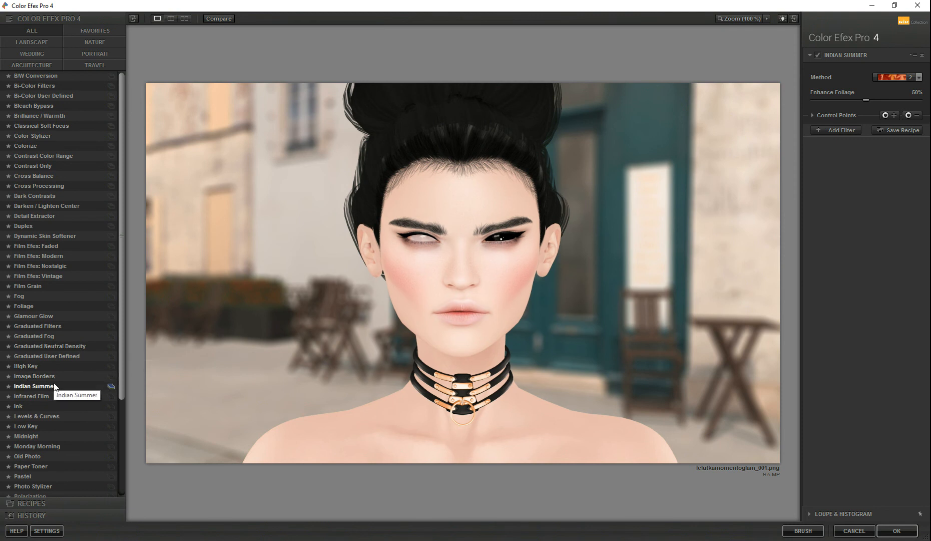
Step: Preview the Infrared Film filter and the color sets of the Ink filter through set 11
click(50, 396)
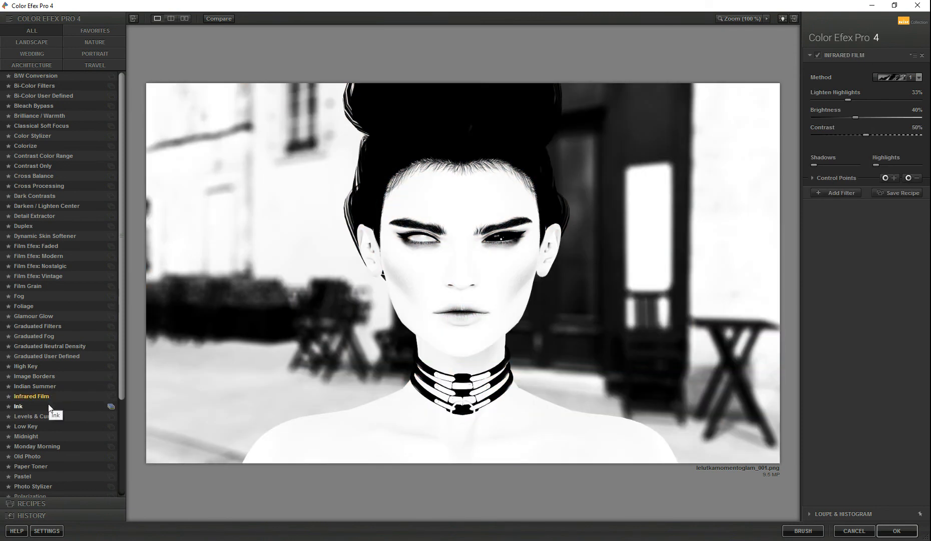
click(48, 404)
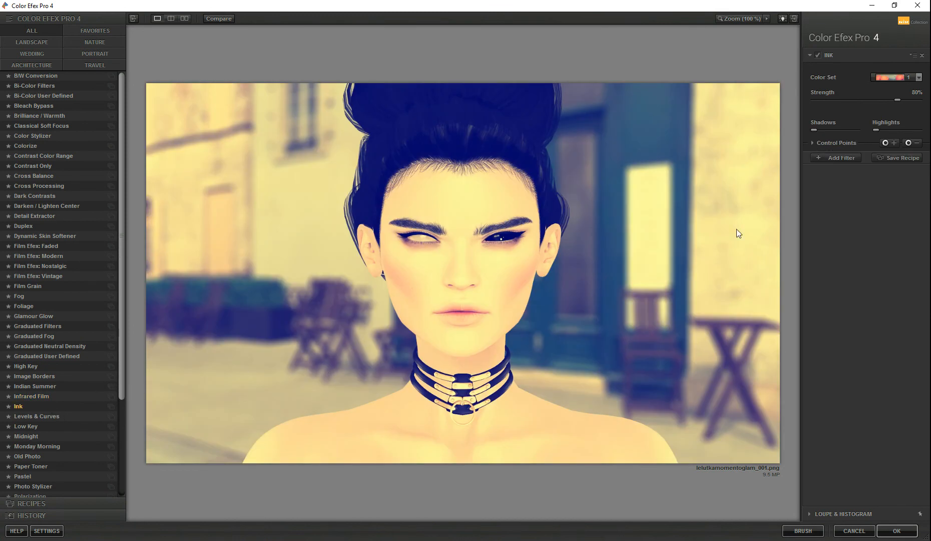
click(899, 79)
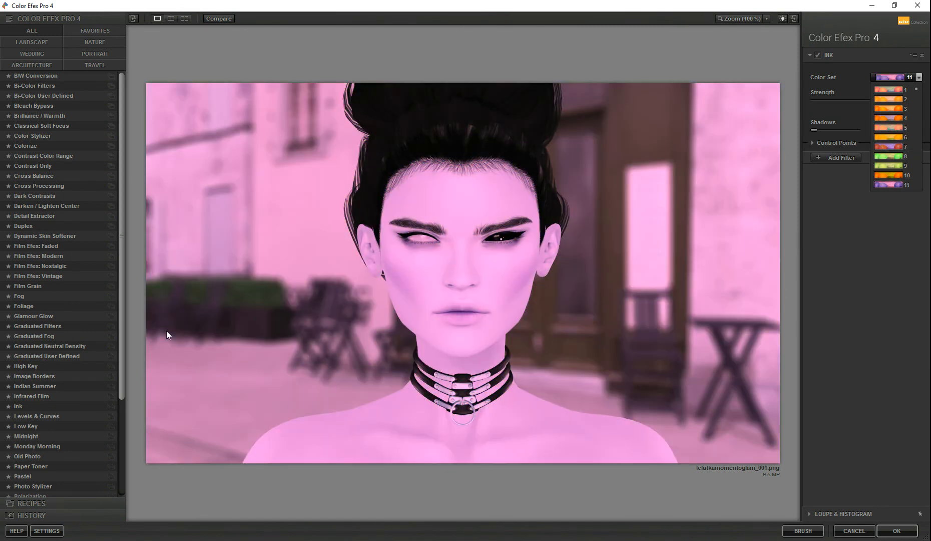
Step: Apply the Levels & Curves filter and darken the midtones by bending the RGB curve downward
click(24, 417)
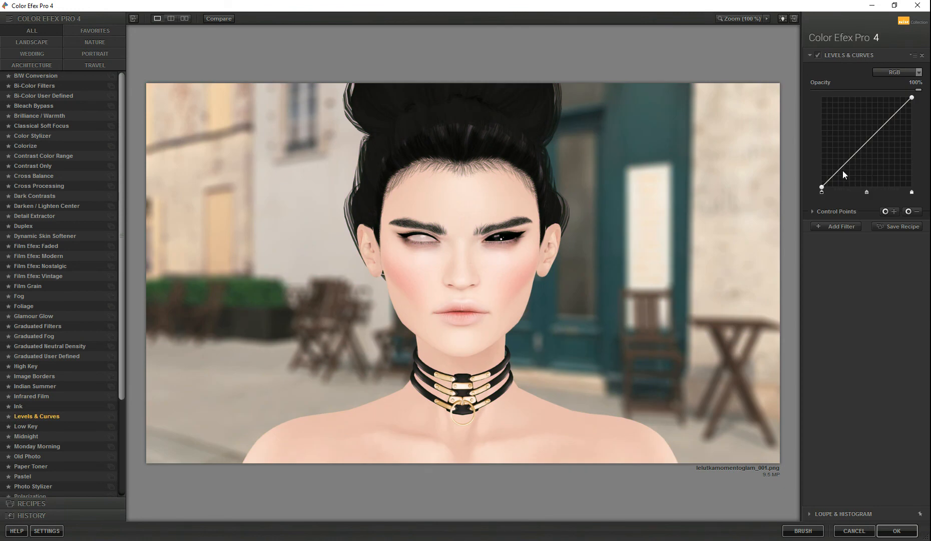
click(860, 147)
mouse_move(860, 147)
mouse_down()
mouse_move(868, 155)
mouse_move(848, 133)
mouse_move(873, 152)
mouse_move(850, 131)
mouse_move(876, 149)
mouse_up()
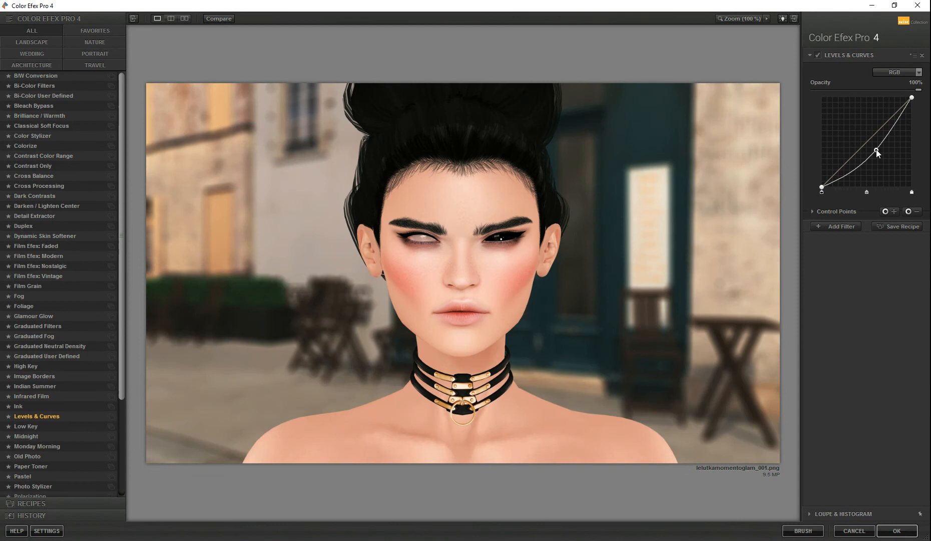
Step: Try the Luminosity and Red channels of the Levels & Curves filter and pull the curve's midpoint downward
click(891, 73)
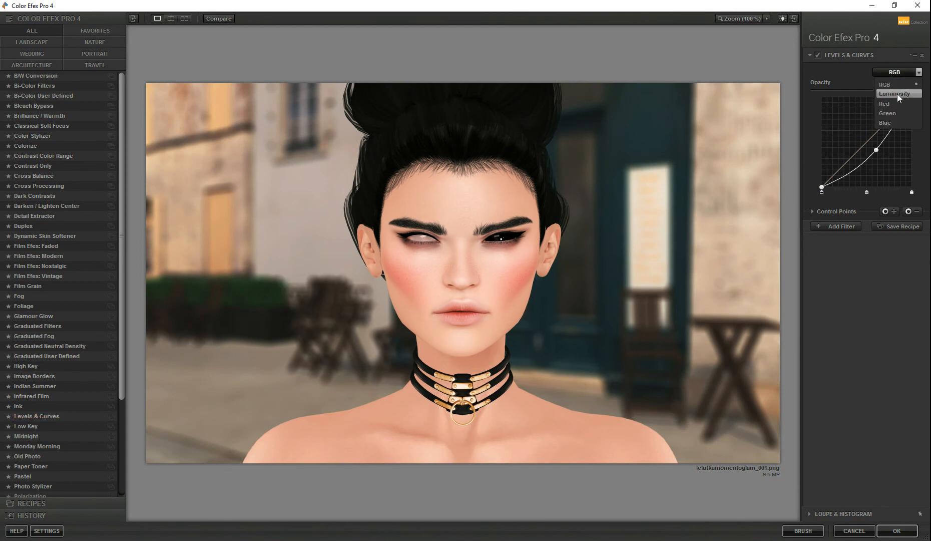
click(897, 93)
mouse_move(877, 146)
mouse_down()
mouse_move(855, 124)
mouse_move(869, 132)
mouse_move(871, 151)
mouse_move(855, 133)
mouse_move(868, 152)
mouse_up()
click(892, 73)
click(896, 103)
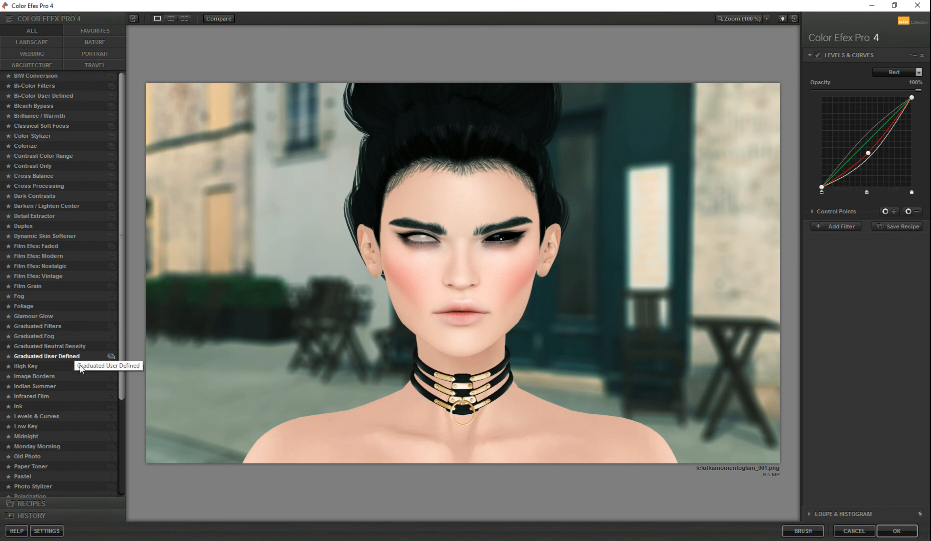
Step: Preview the Low Key, Midnight and Monday Morning filters on the portrait
click(57, 426)
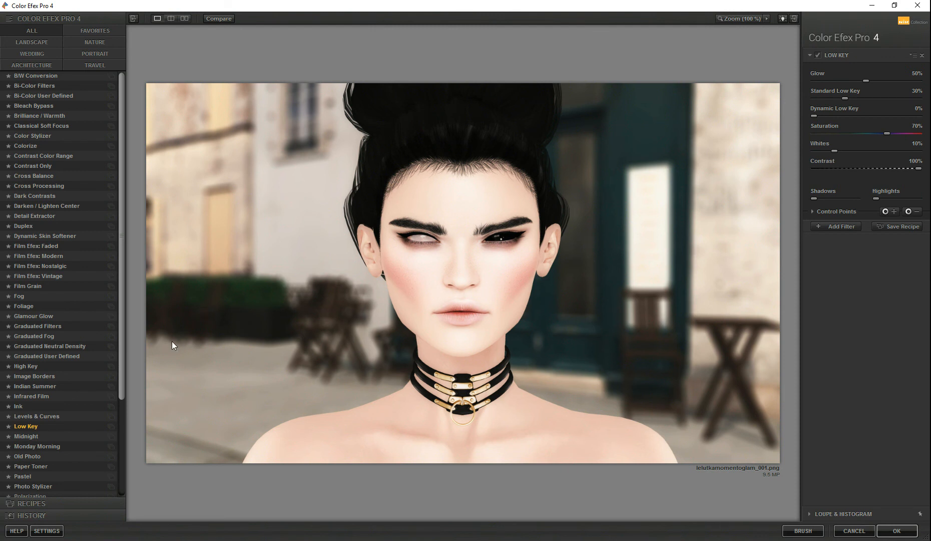
click(40, 435)
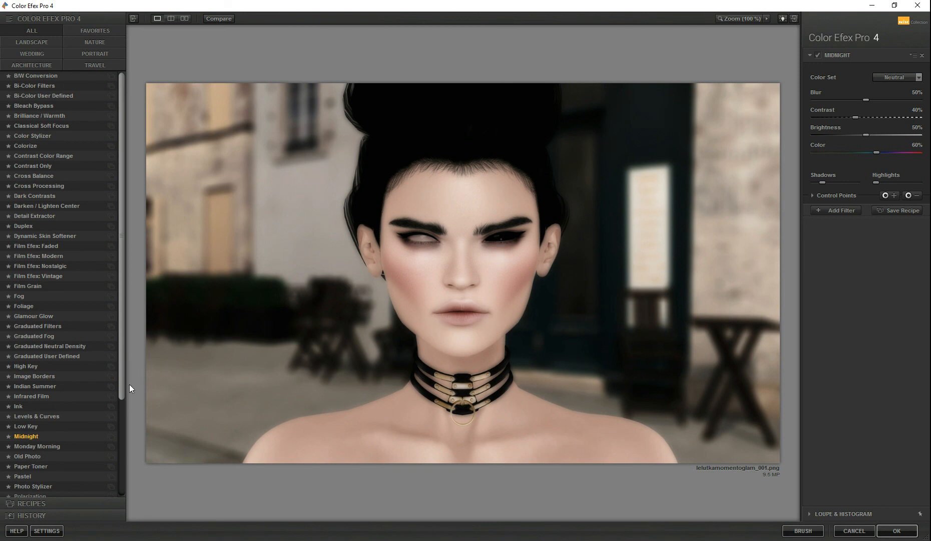
click(31, 447)
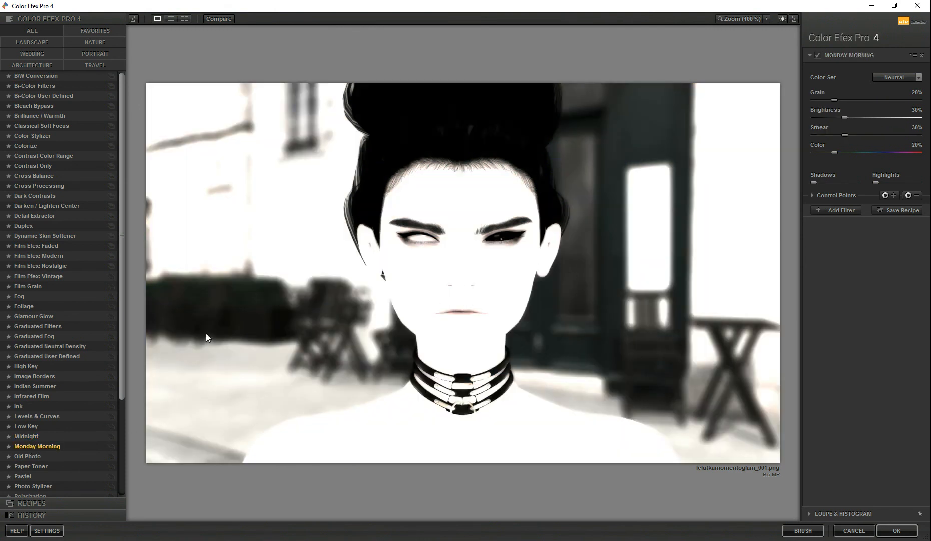
Step: Preview the Old Photo filter and the Paper Toner filter with its paper tones through 8
click(28, 456)
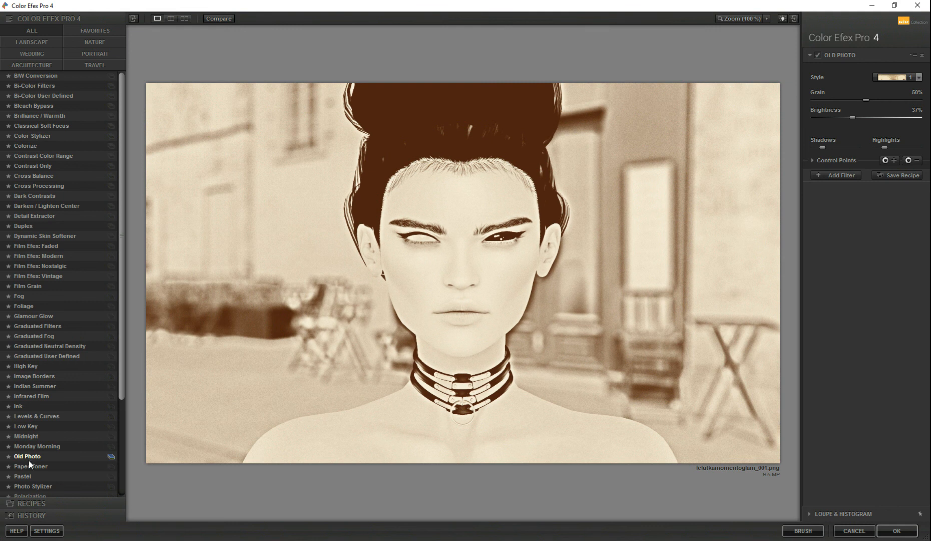
click(29, 466)
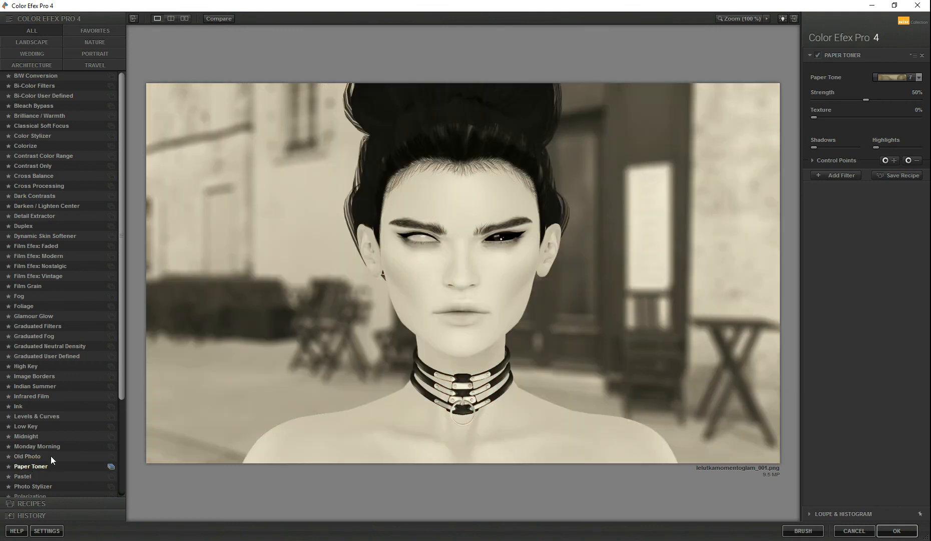
click(897, 76)
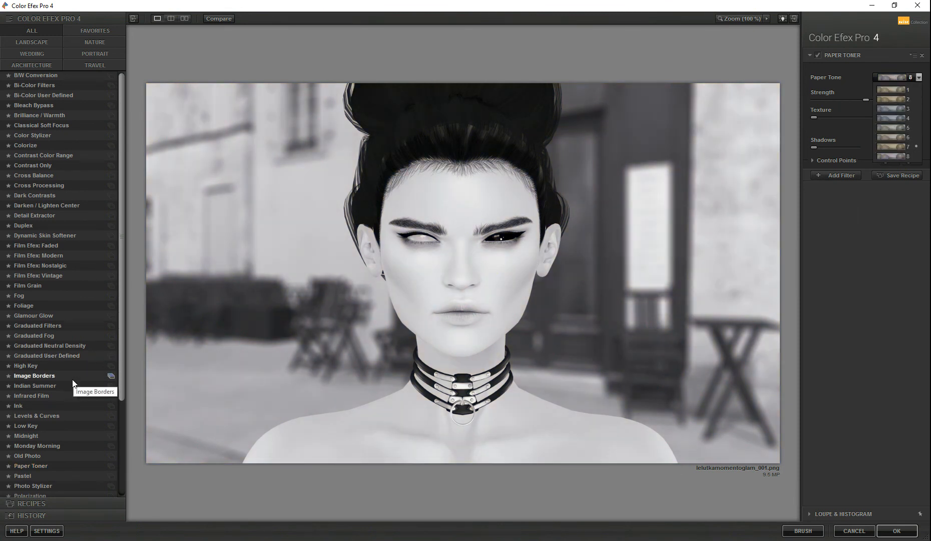
Step: Apply the Pastel filter with method 2 and reduce its Diffusion to 0%
scroll(71, 383, down, 1)
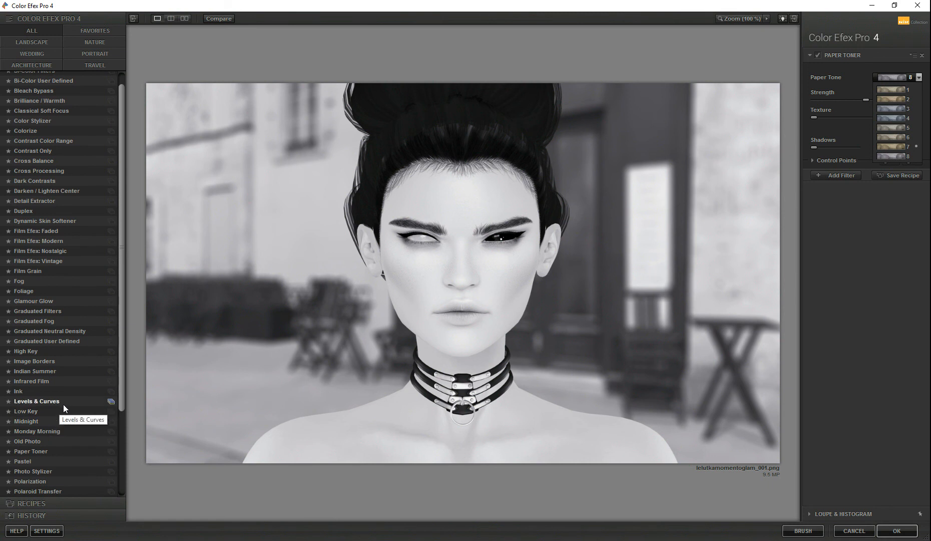
scroll(65, 403, down, 1)
click(46, 447)
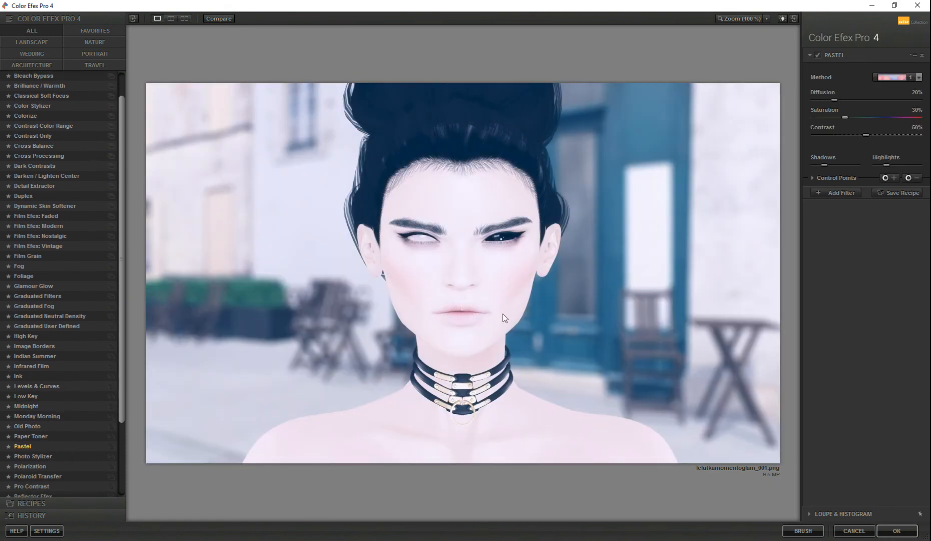
click(897, 76)
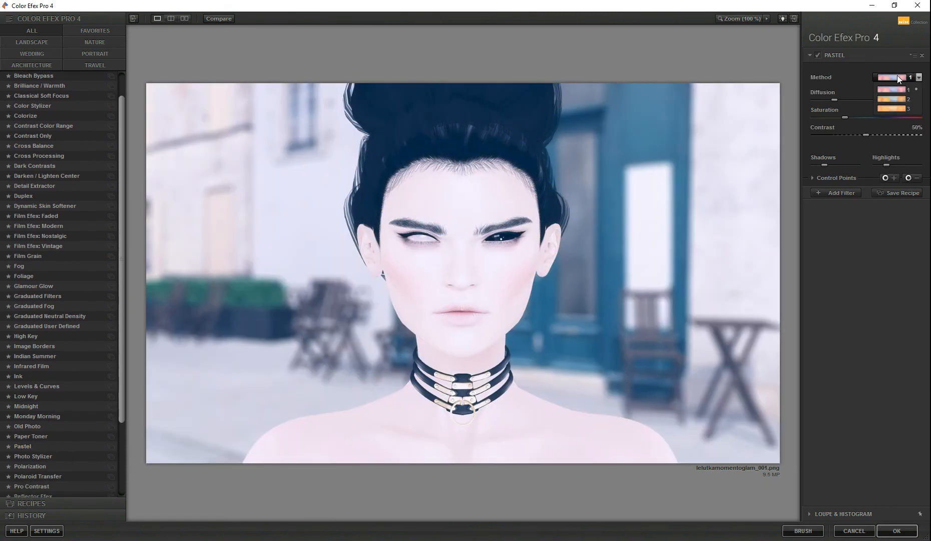
click(886, 99)
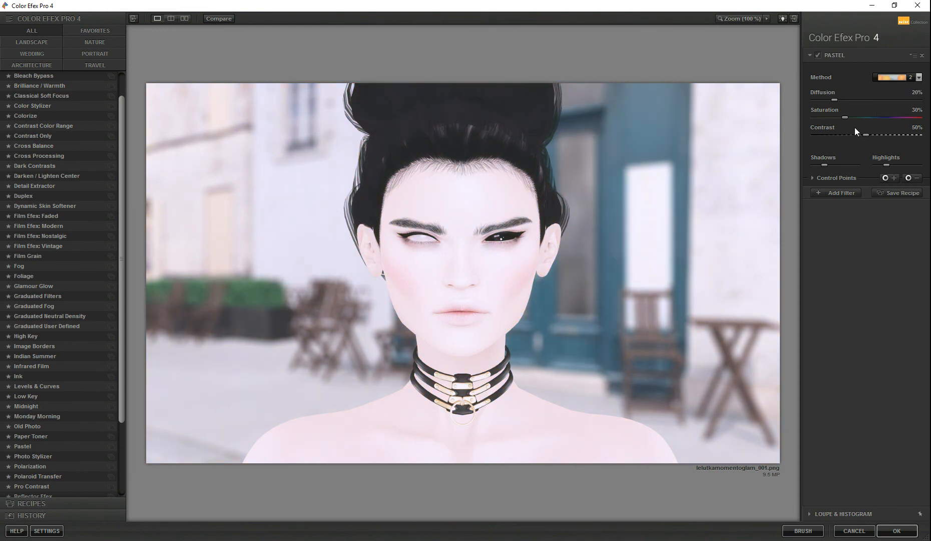
drag(834, 99, 812, 107)
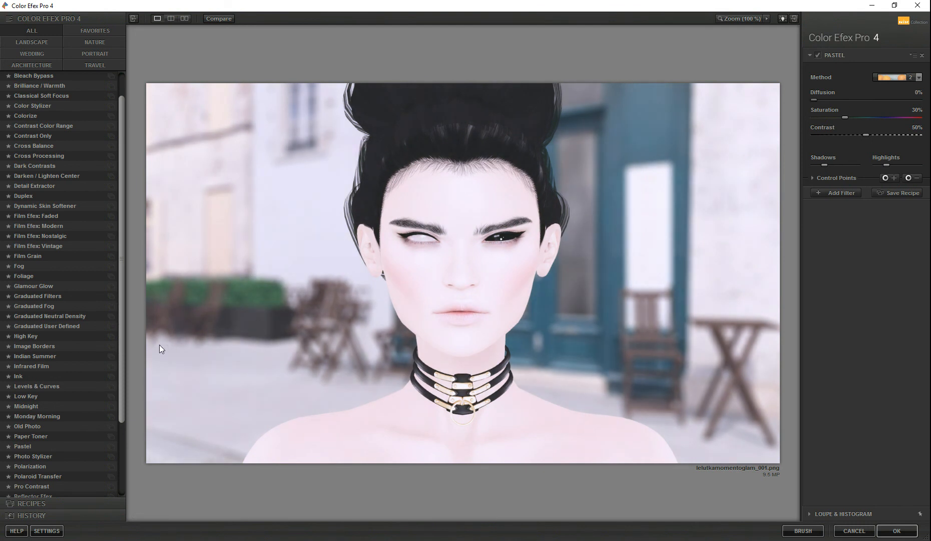
Step: Preview the Photo Stylizer filter's Varitone, Cool Ice, Cool Silver and Russet looks, trying an alternative Cool Silver style
click(59, 455)
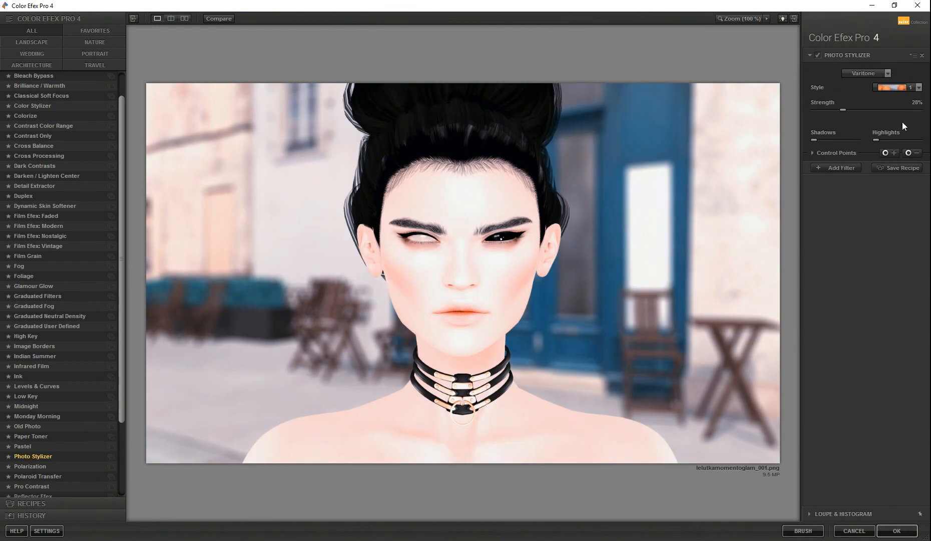
click(872, 74)
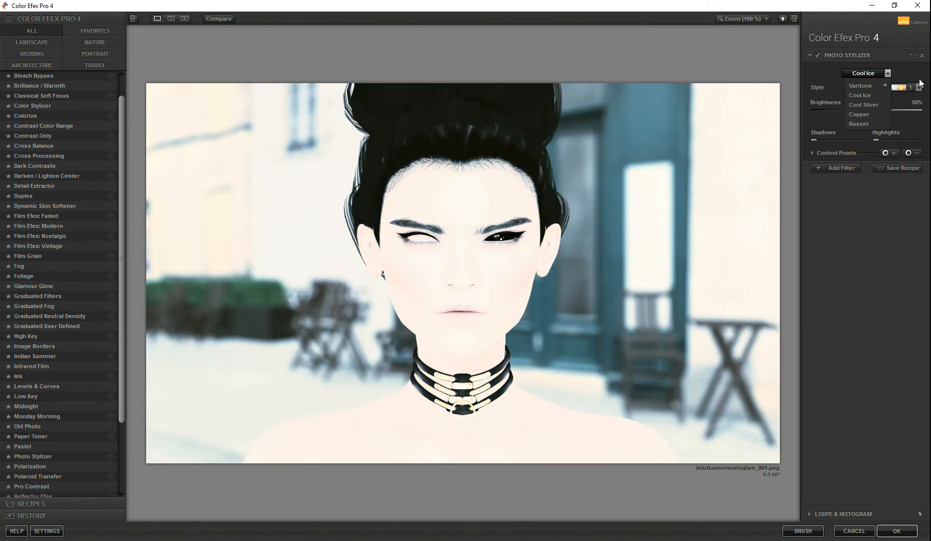
click(919, 87)
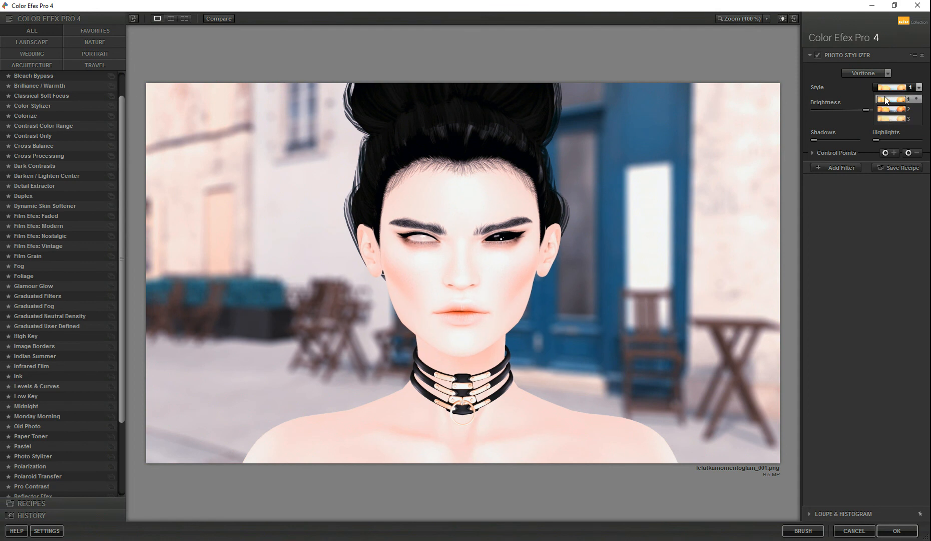
click(865, 74)
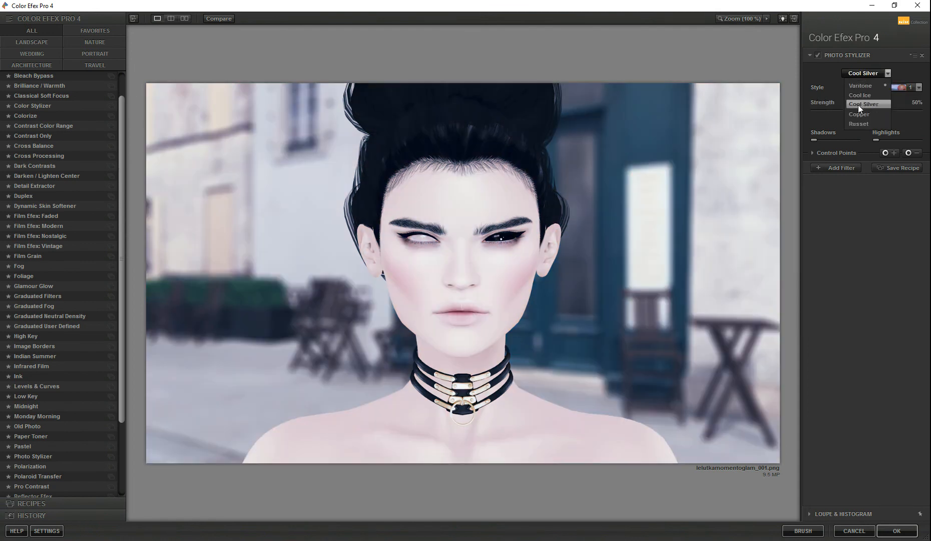
click(858, 104)
click(919, 87)
click(890, 116)
click(868, 71)
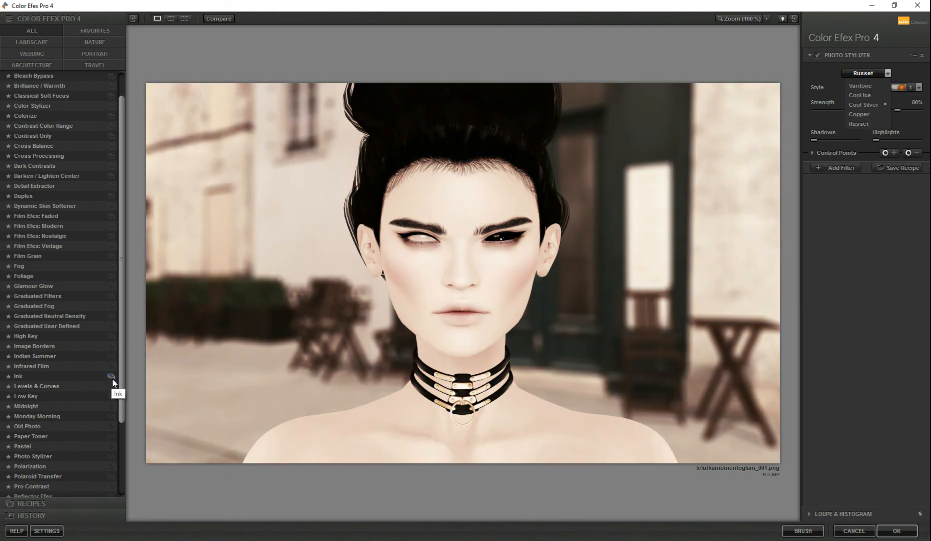
Step: Try the Polarization filter at 142% Strength on the portrait and preview the Polaroid Transfer filter
click(30, 466)
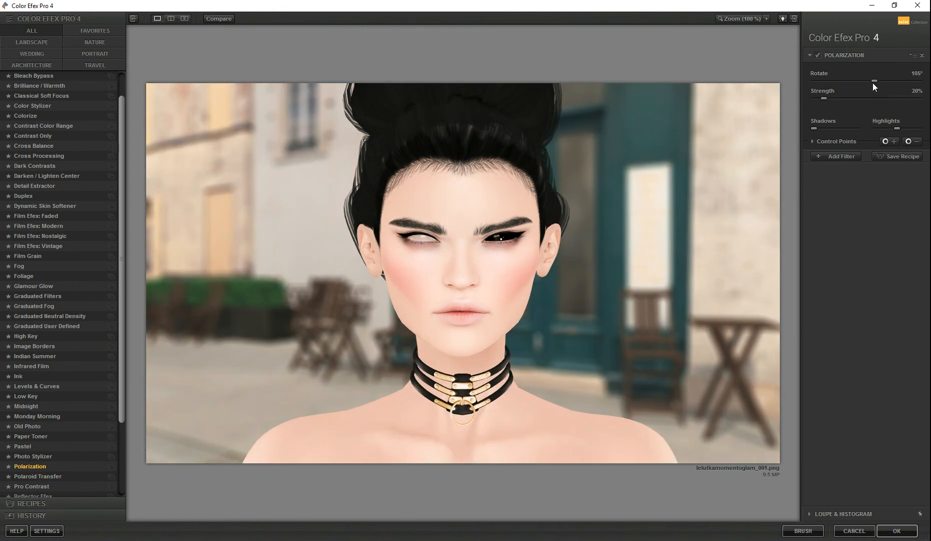
drag(874, 81, 854, 84)
drag(842, 99, 899, 102)
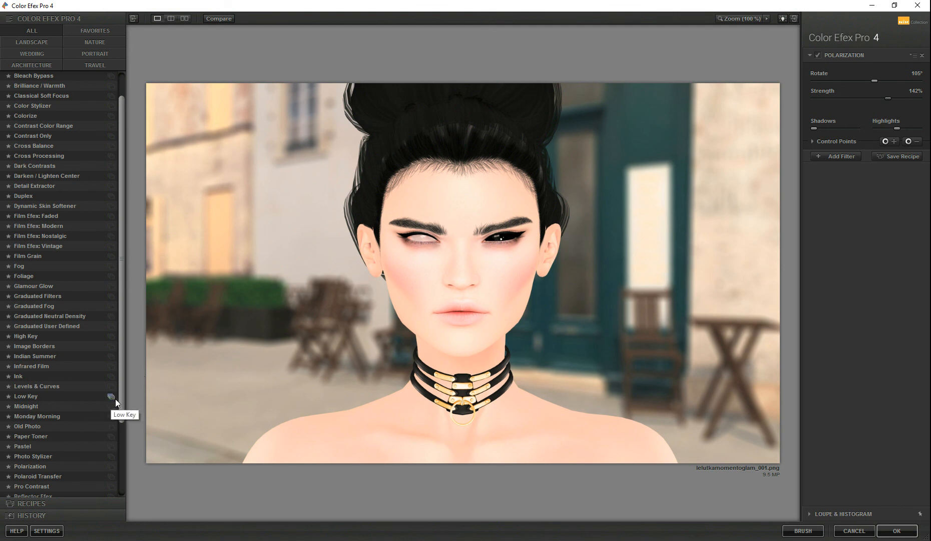
drag(121, 405, 112, 504)
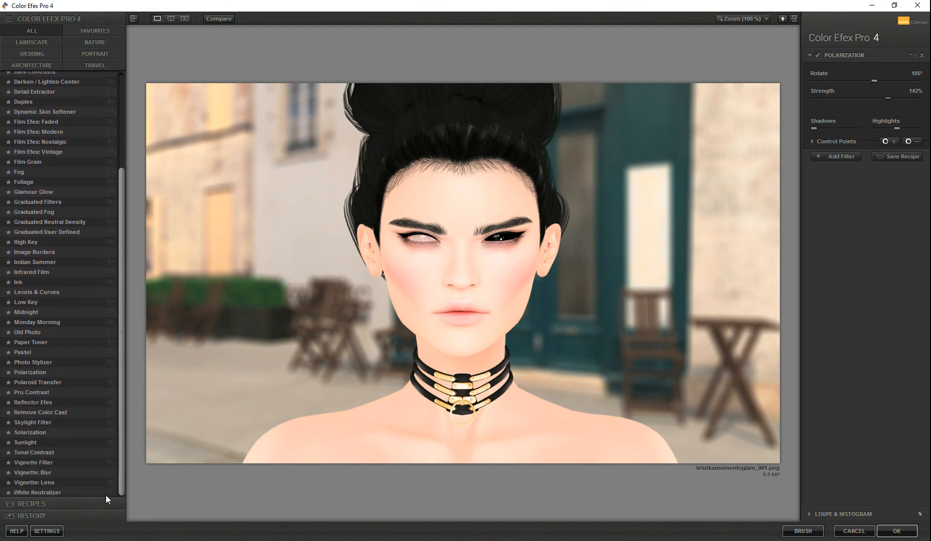
click(49, 383)
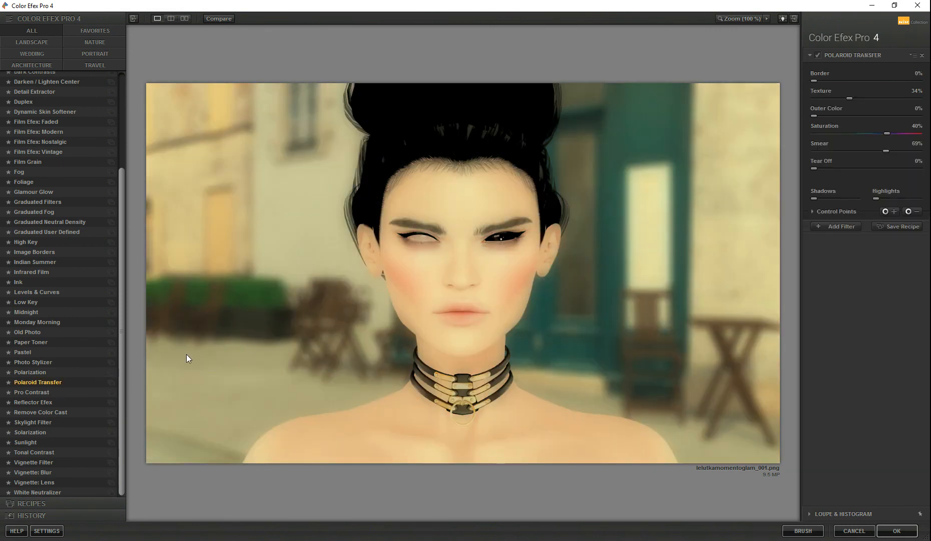
Step: Try the Pro Contrast filter with Correct Color Cast at 35%, Correct Contrast at 57% and Dynamic Contrast at 62%
click(54, 391)
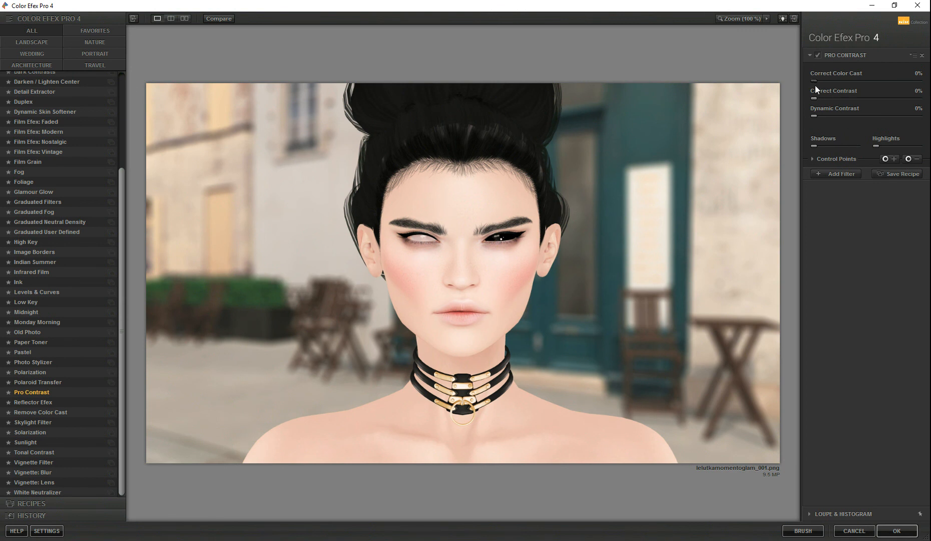
drag(816, 98, 821, 98)
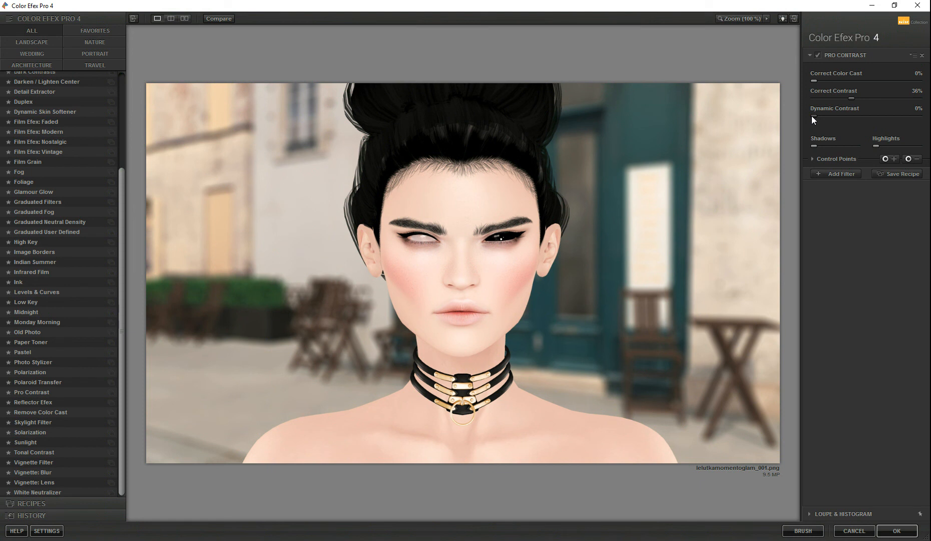
drag(812, 116, 867, 124)
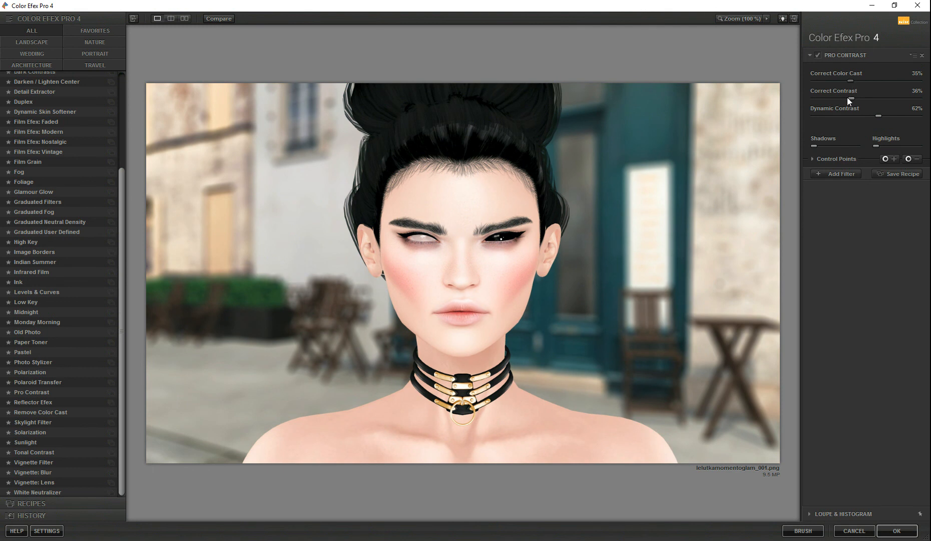
drag(854, 100, 868, 99)
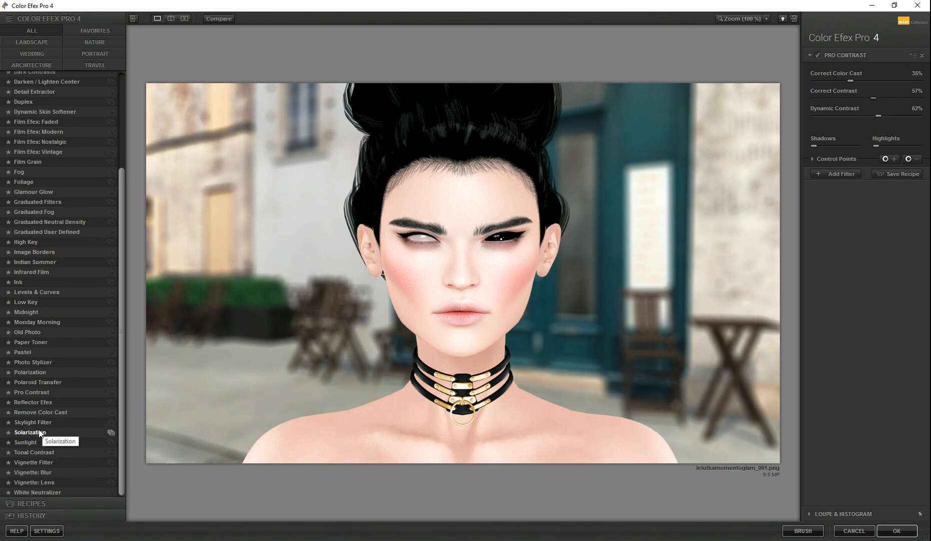
Step: Compare the Reflector Efex filter's Gold method with the original portrait, and try the Remove Color Cast filter with different colors
click(50, 403)
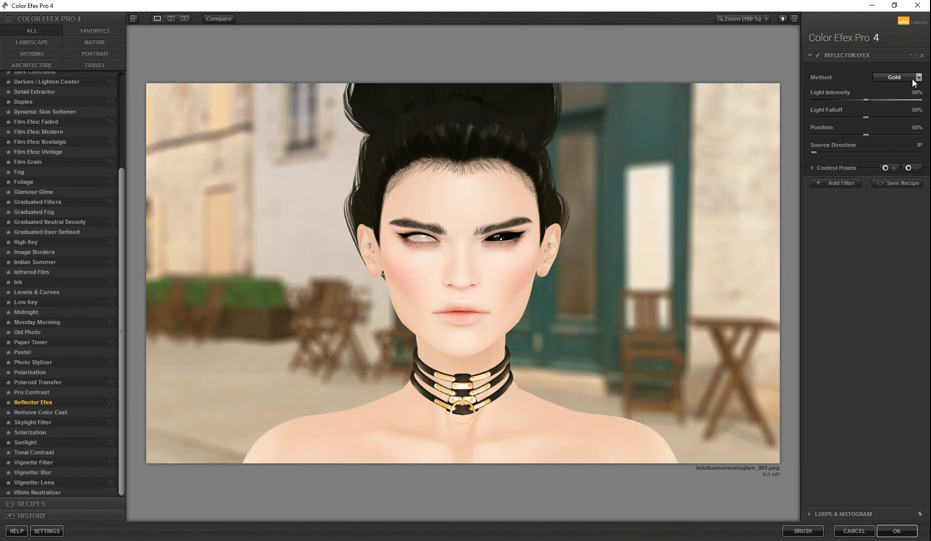
click(217, 18)
click(218, 18)
click(217, 18)
click(217, 18)
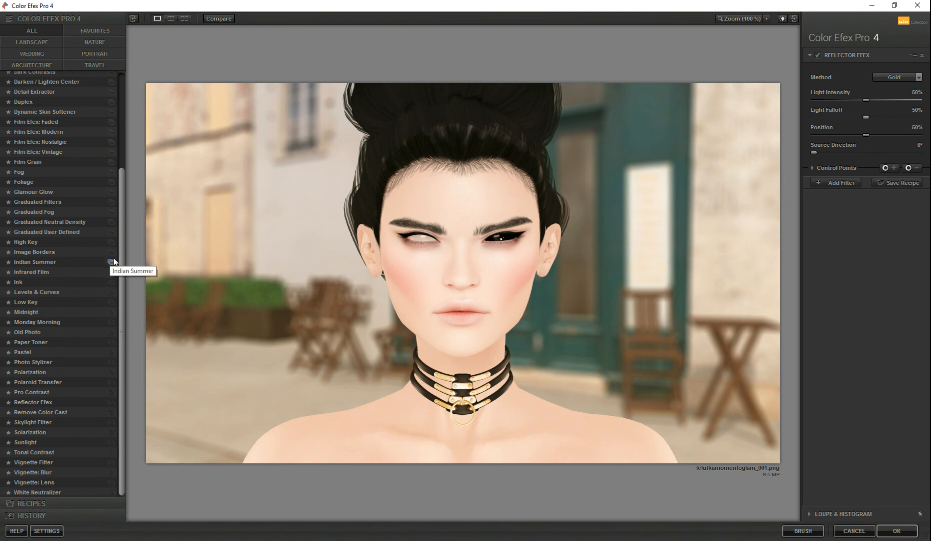
mouse_move(121, 262)
mouse_down()
mouse_move(122, 215)
mouse_move(115, 248)
mouse_up()
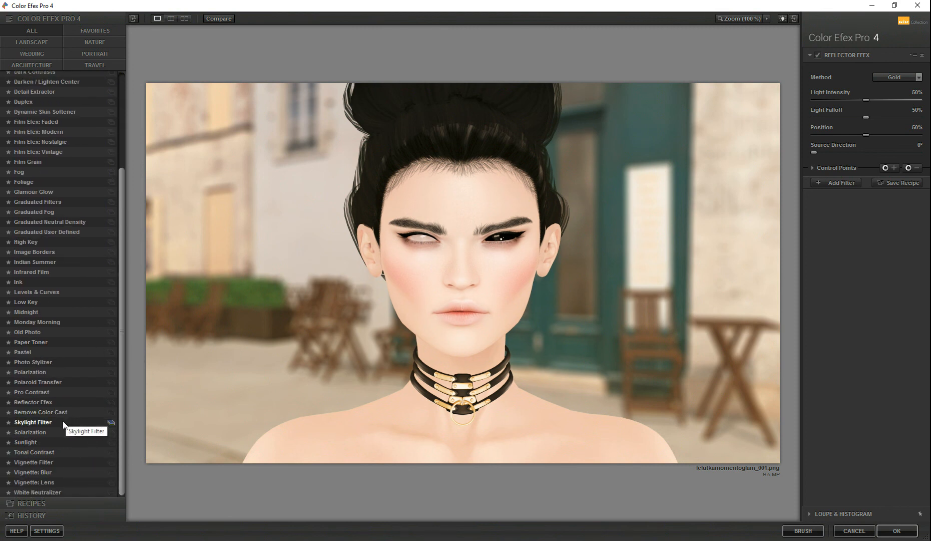
click(51, 411)
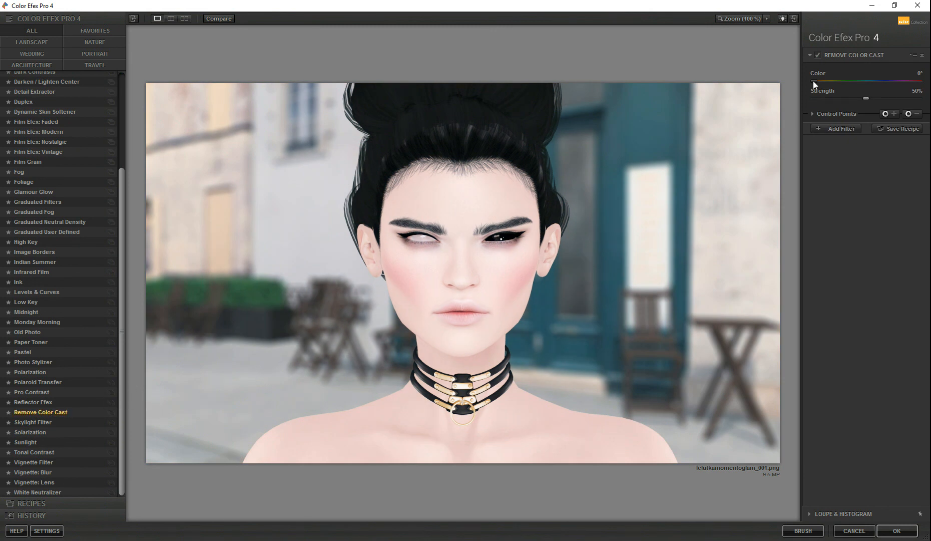
drag(838, 83, 819, 82)
Step: Try the Skylight Filter with a varied Strength and the Tonal Contrast filter with the Fine contrast type
click(70, 423)
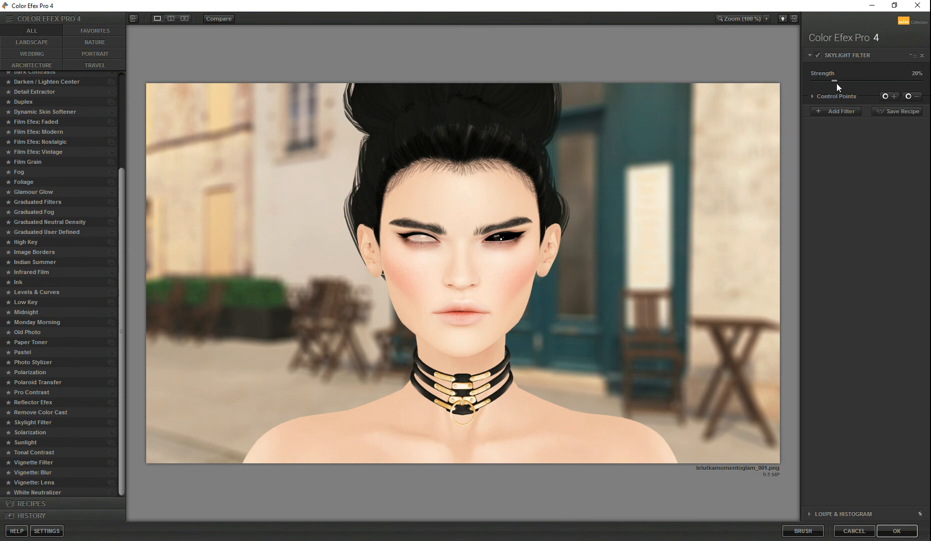
mouse_move(843, 81)
mouse_down()
mouse_move(884, 82)
mouse_move(833, 85)
mouse_up()
click(51, 452)
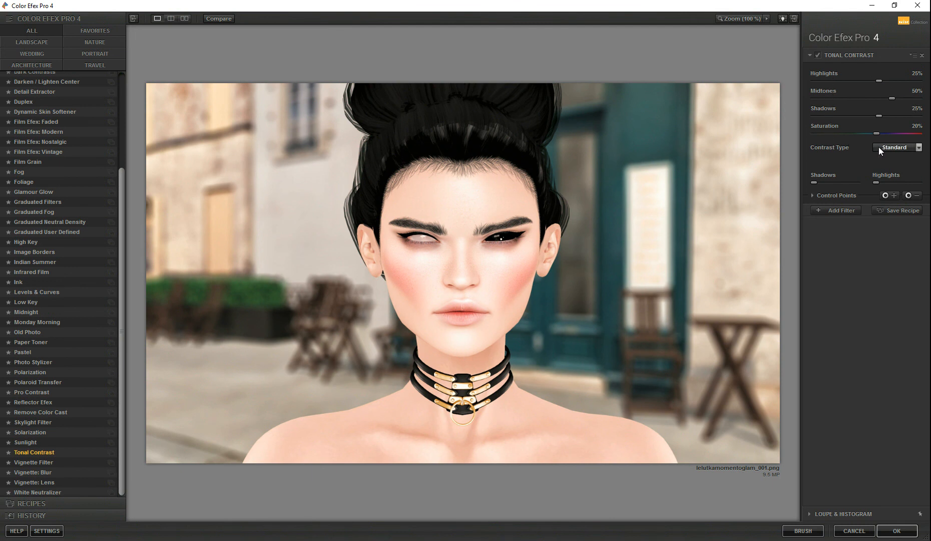
click(909, 149)
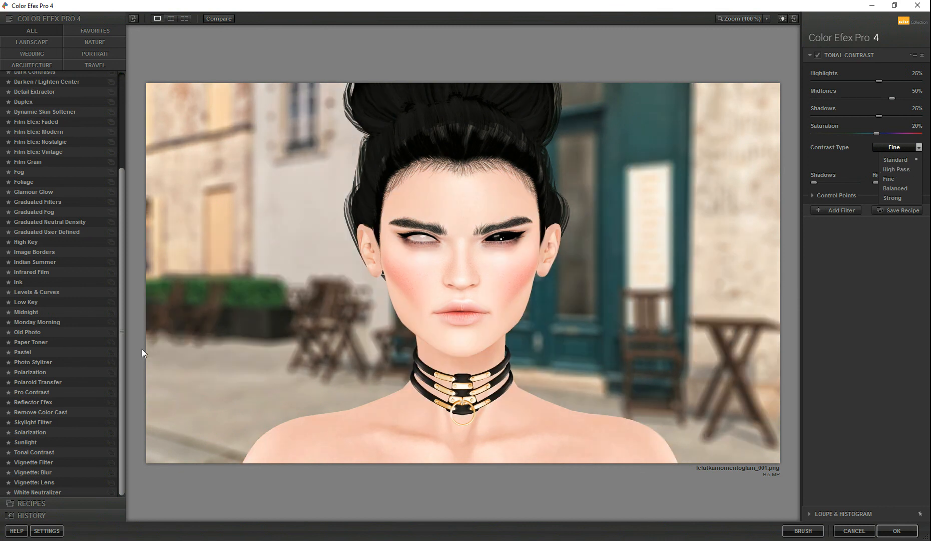
Step: Try the Vignette Filter with Adapt Edges at 2%, Transition at 86% and Size at 43%
click(38, 464)
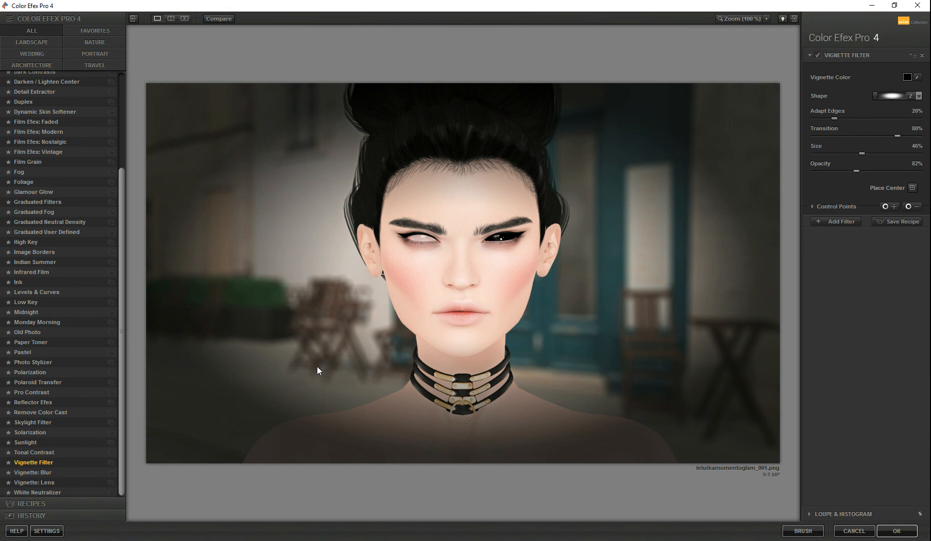
click(918, 95)
mouse_move(832, 116)
mouse_down()
mouse_move(880, 117)
mouse_move(816, 118)
mouse_up()
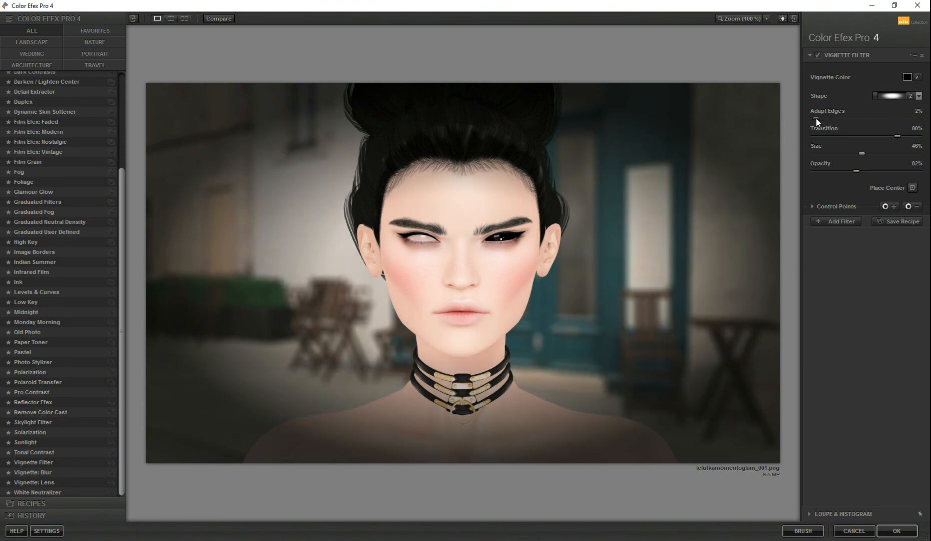
drag(893, 134, 858, 154)
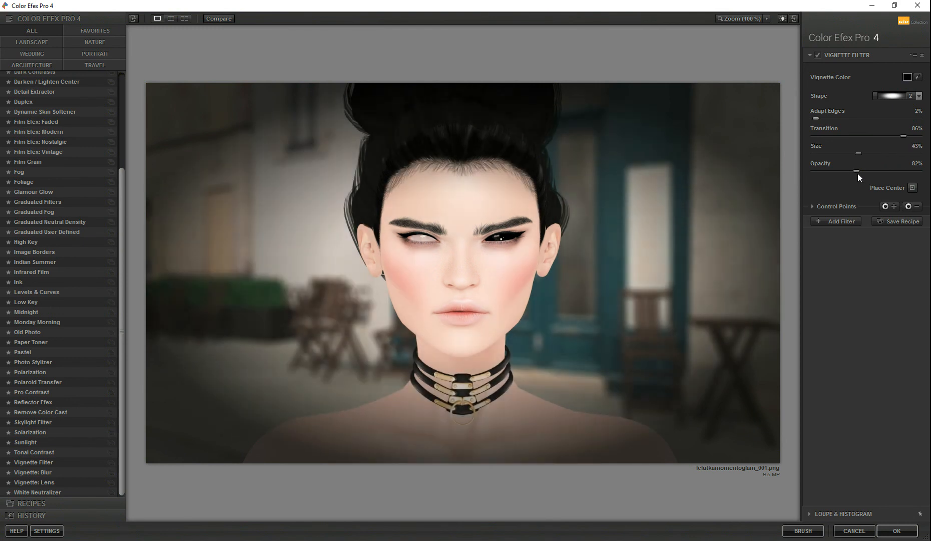
Step: Preview the Vignette: Blur filter with shape 1 and return to shape 2
click(52, 471)
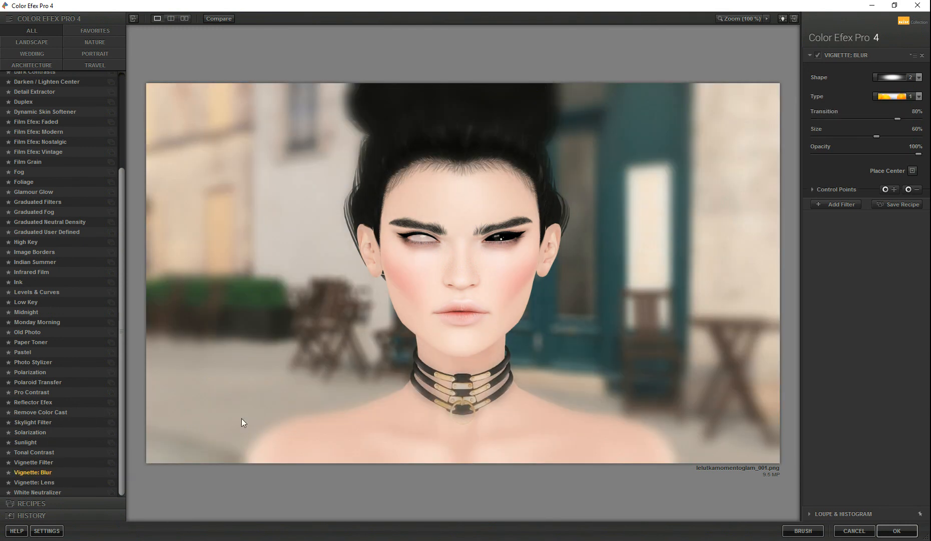
click(911, 77)
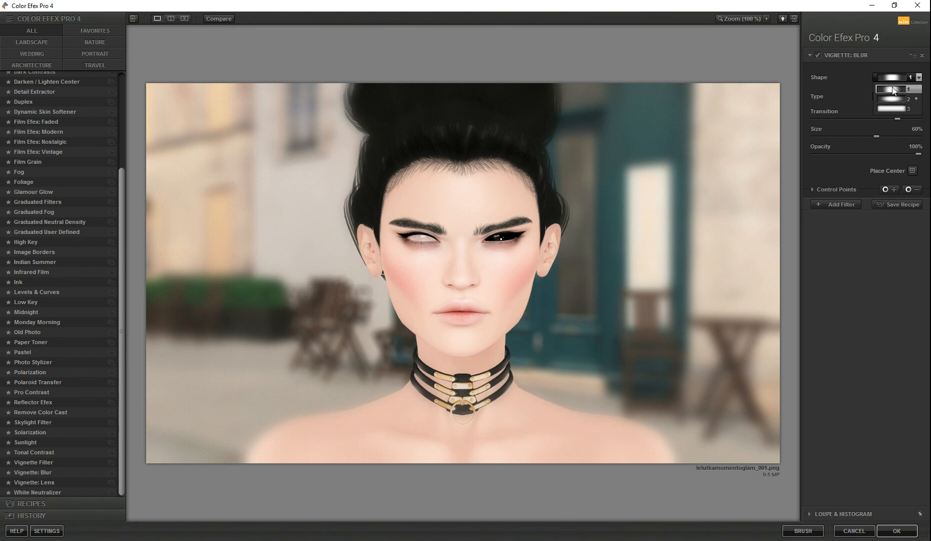
click(893, 99)
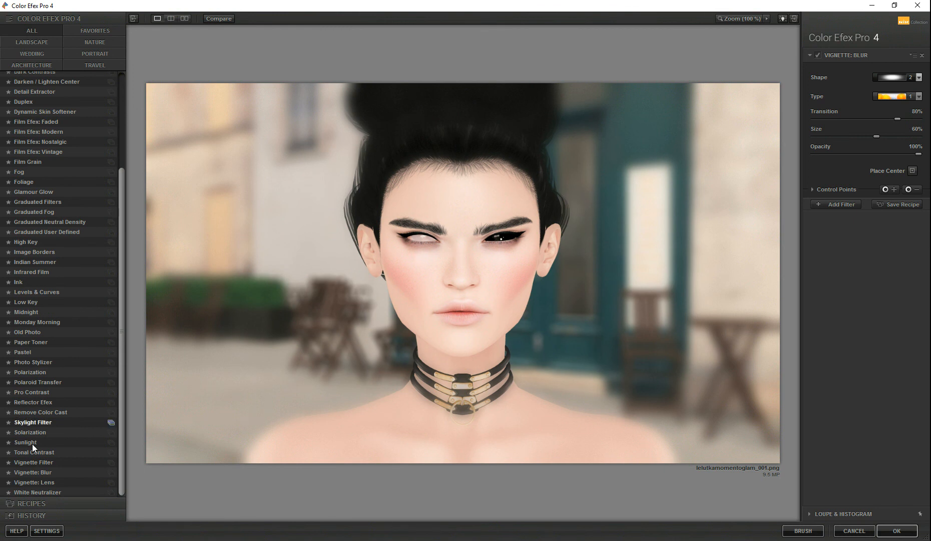
Step: Try the Vignette: Lens filter with Amount at -100%, Size at 55% and Brightness at -10%
click(54, 482)
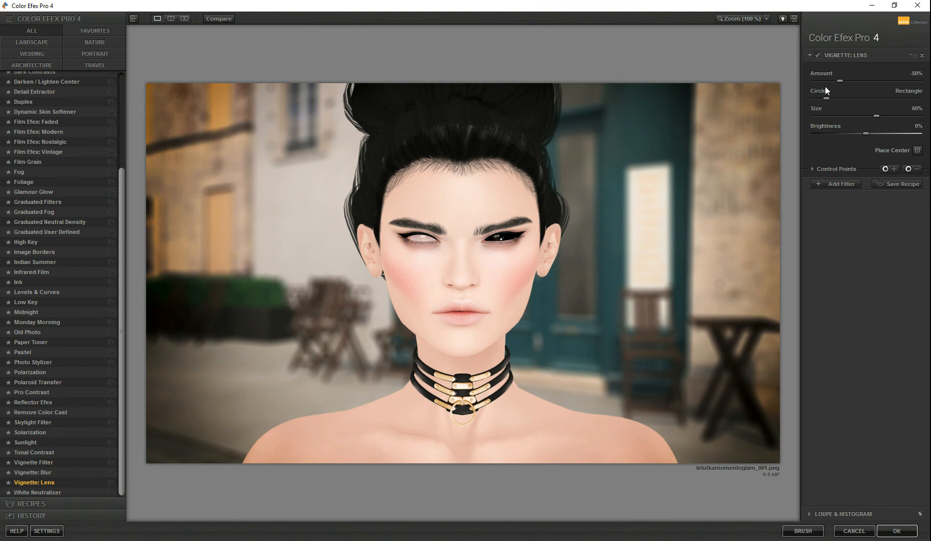
drag(838, 79, 827, 99)
drag(877, 116, 861, 134)
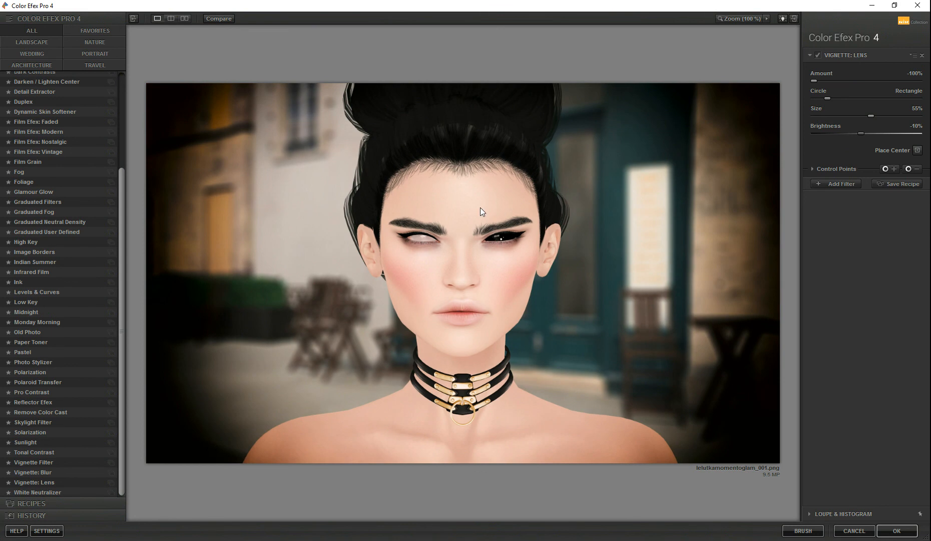
Step: Try the White Neutralizer filter with Adjust Whole Image at 21% and Neutralize Whites at 71%, comparing against the original
click(69, 493)
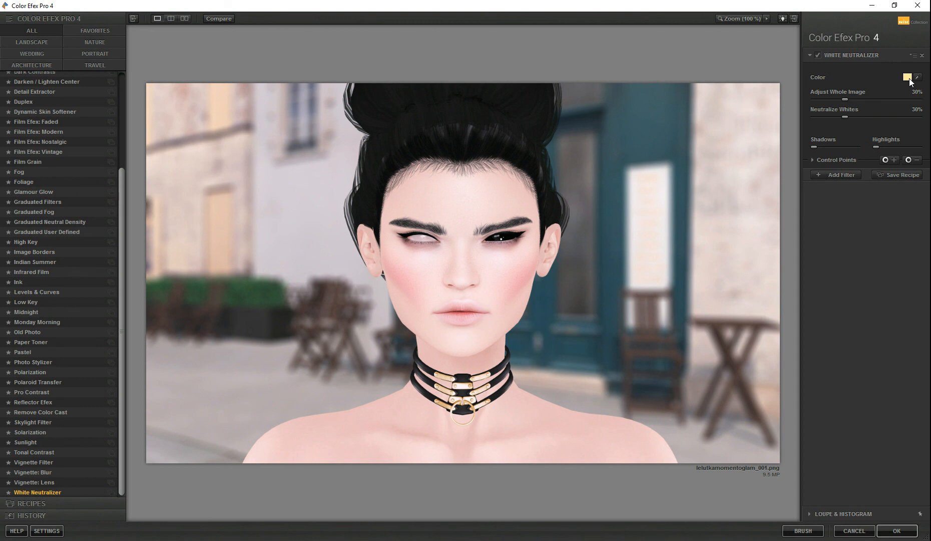
click(213, 22)
drag(846, 100, 883, 118)
Step: Apply the Detail Extractor filter to the portrait
scroll(36, 223, up, 4)
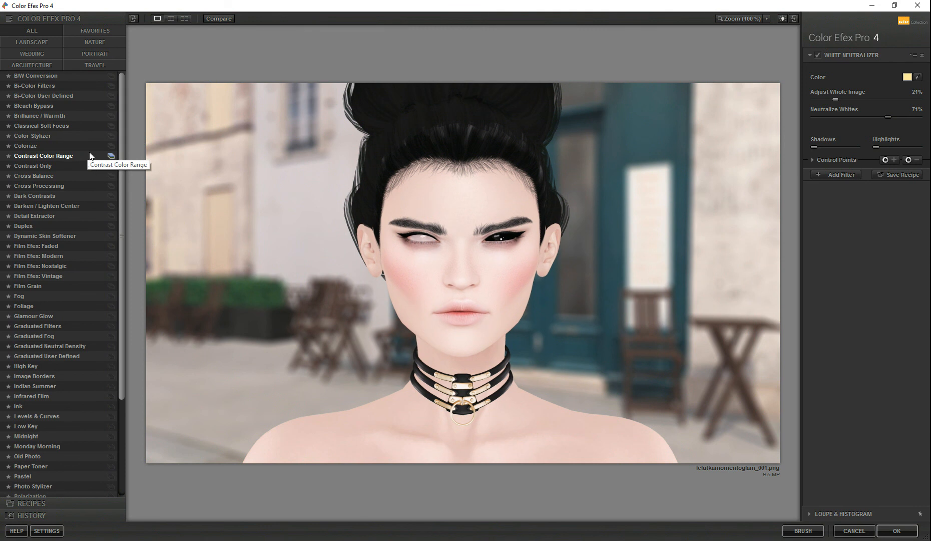
click(55, 217)
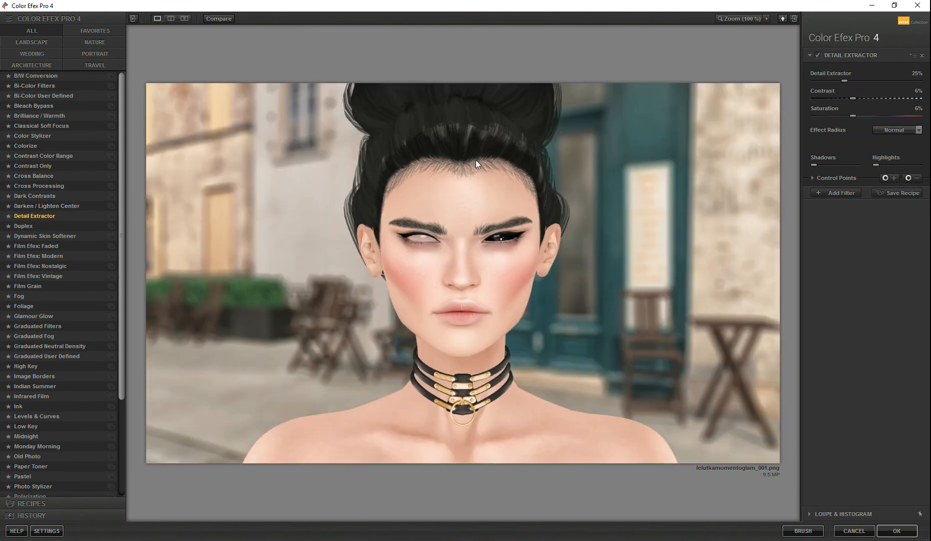
click(844, 193)
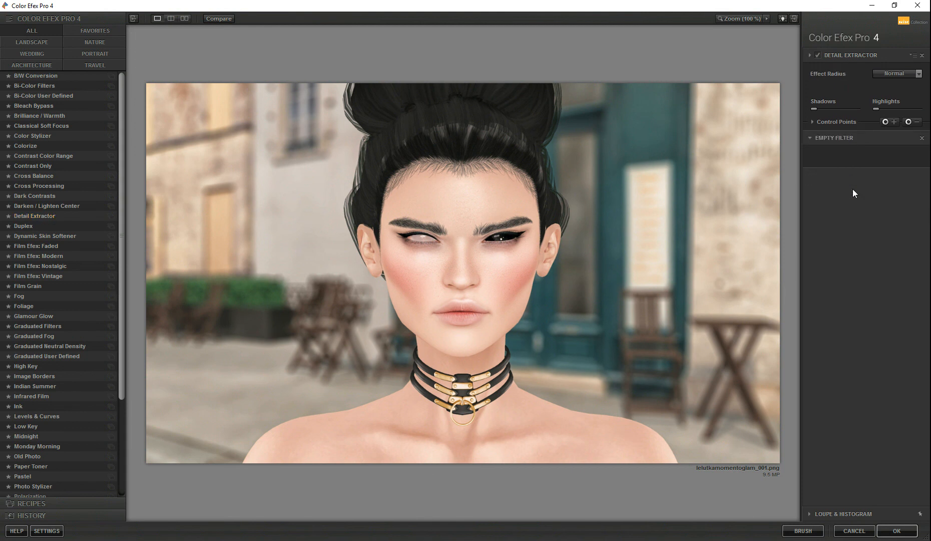
scroll(66, 275, down, 1)
scroll(66, 275, down, 2)
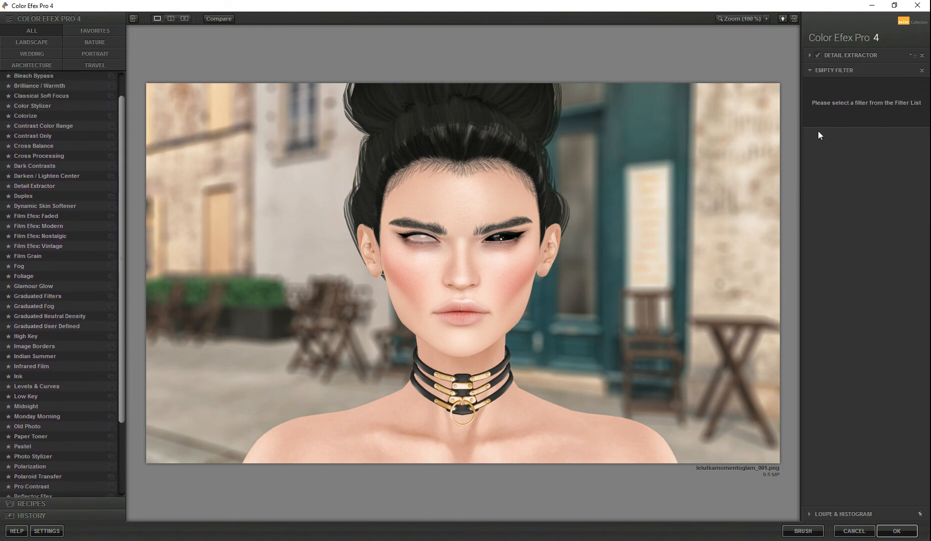
click(922, 70)
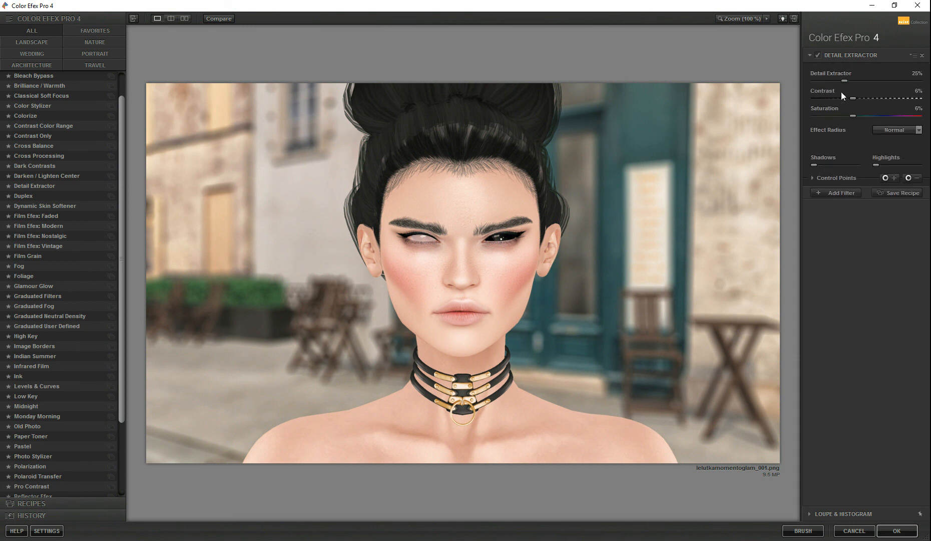
Step: Stack a Cross Processing filter on top of Detail Extractor and compare the combined look with the original
click(830, 194)
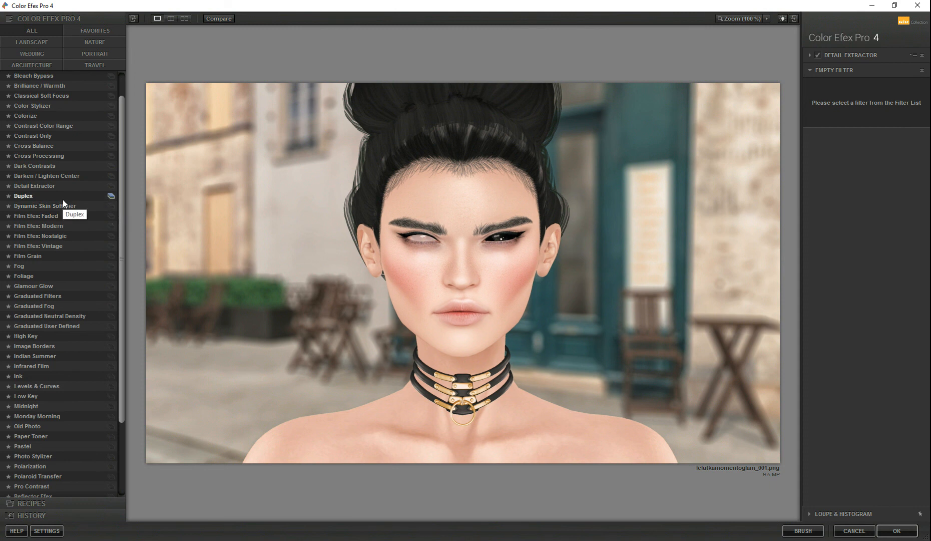
click(60, 156)
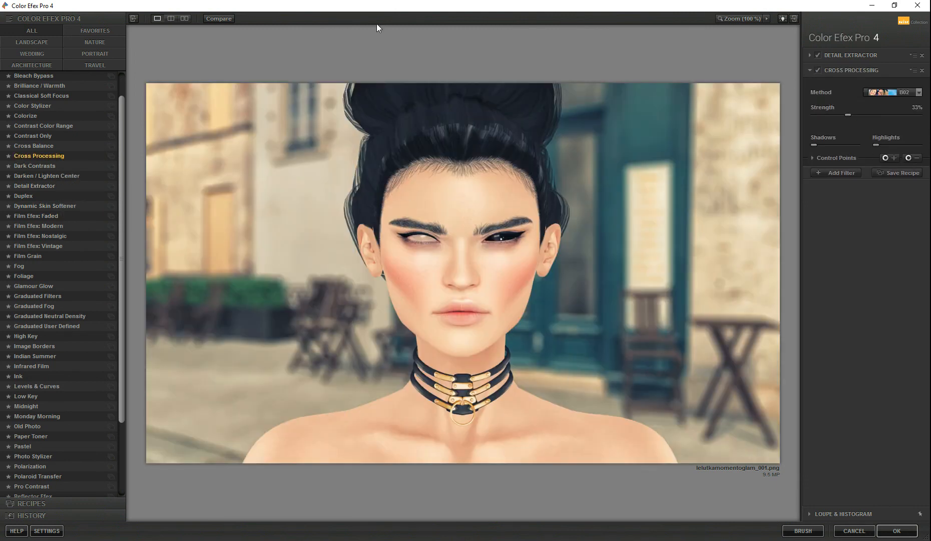
click(217, 19)
click(217, 18)
Step: Place five negative Detail Extractor control points across the background, three on the portrait's right side and two on its left
click(866, 55)
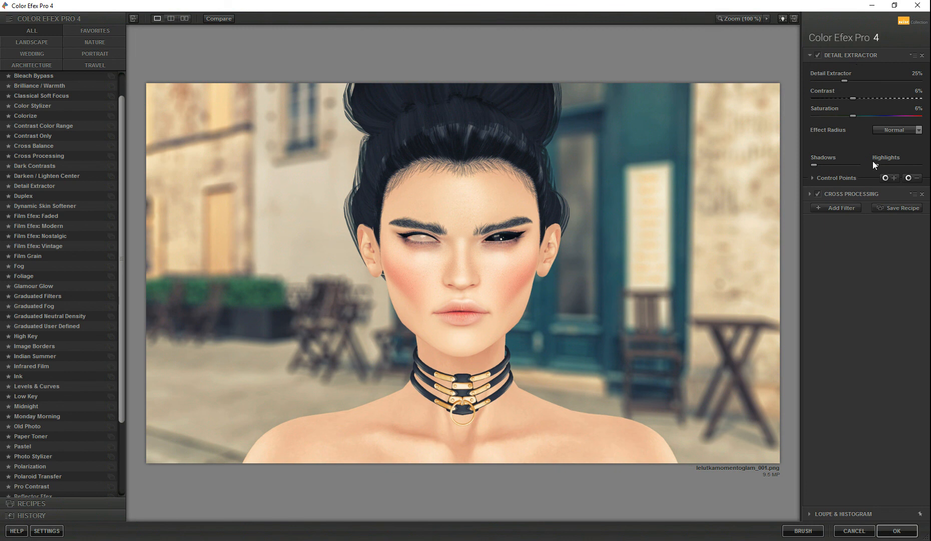
click(917, 179)
click(721, 104)
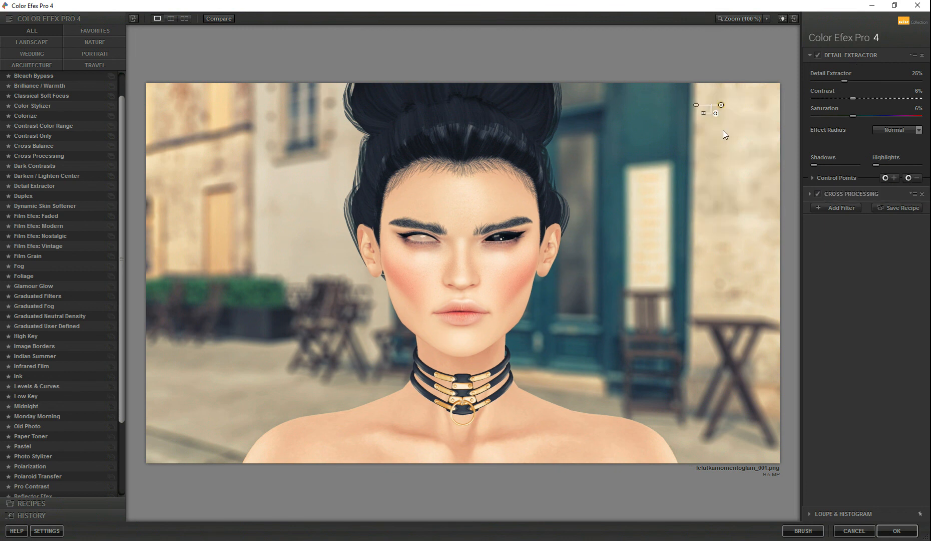
click(911, 178)
click(700, 290)
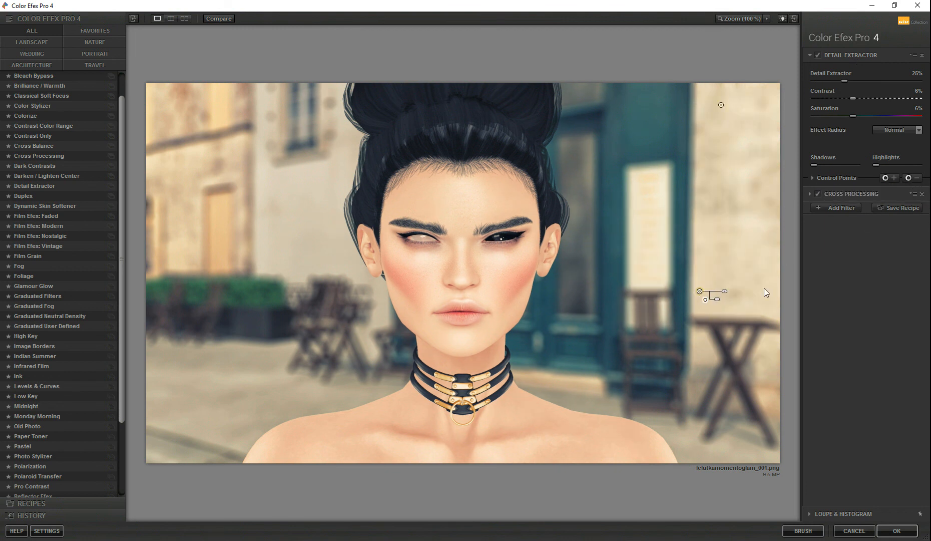
click(915, 179)
click(734, 440)
click(194, 110)
click(908, 177)
click(201, 284)
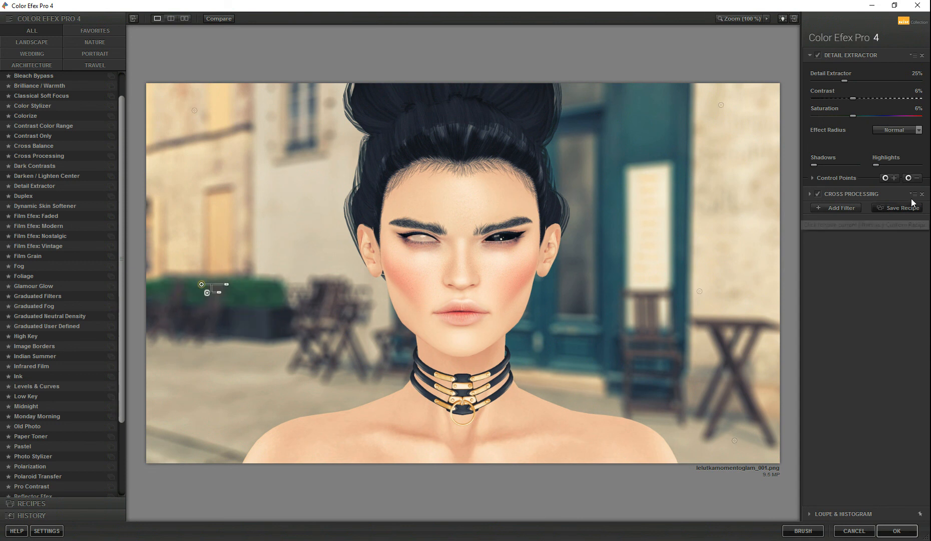
Step: Add two more negative Detail Extractor control points, one on the chairs beside the face and one on the pavement above the shoulder
click(908, 178)
click(327, 320)
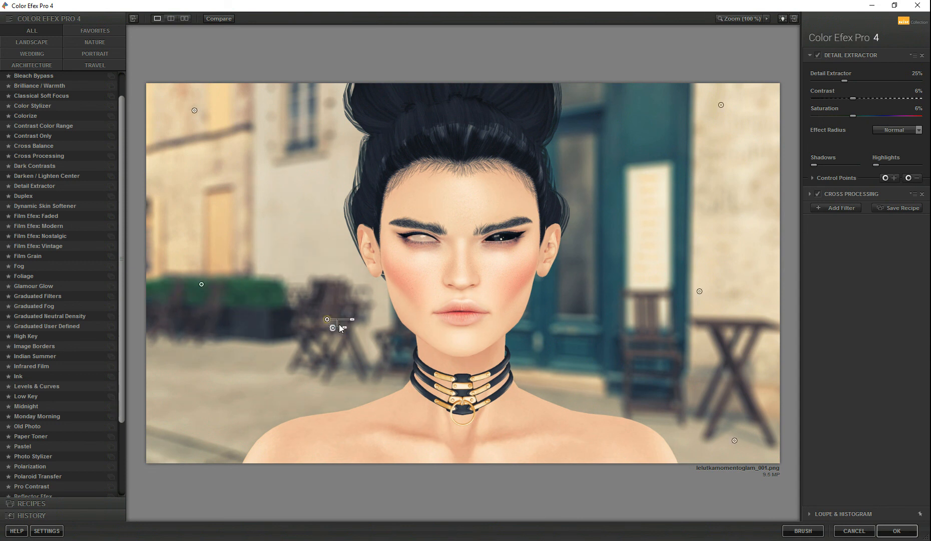
click(910, 178)
click(210, 404)
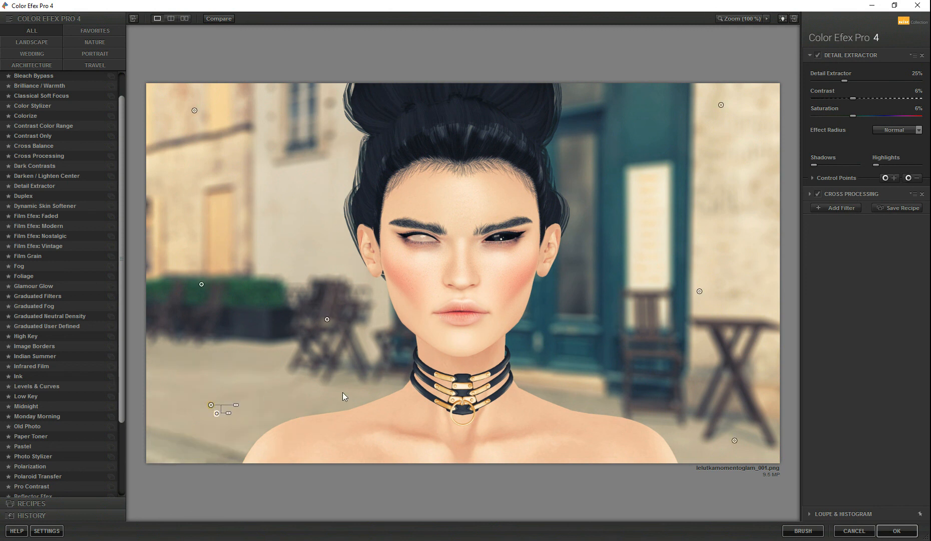
Step: Stack a Contrast Only filter on top of Cross Processing and add an empty filter slot after it
click(833, 208)
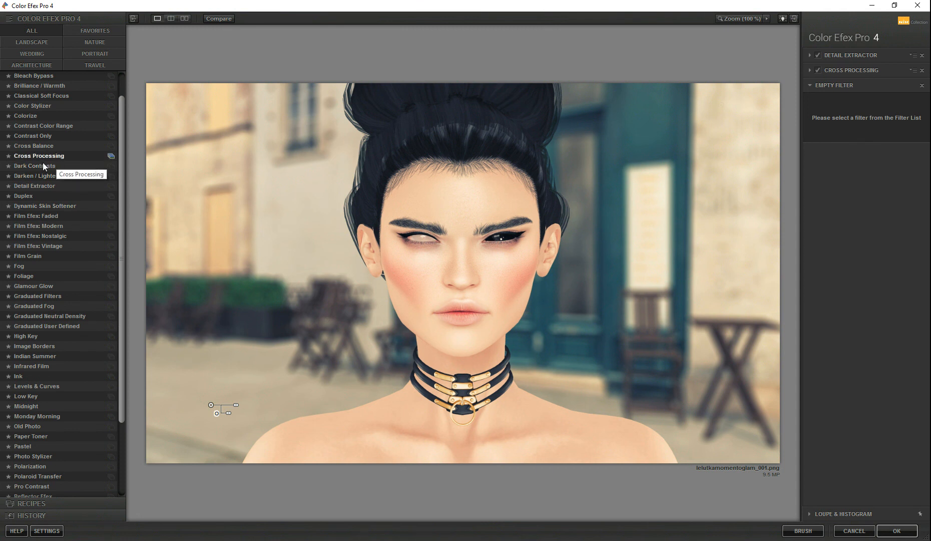
click(48, 137)
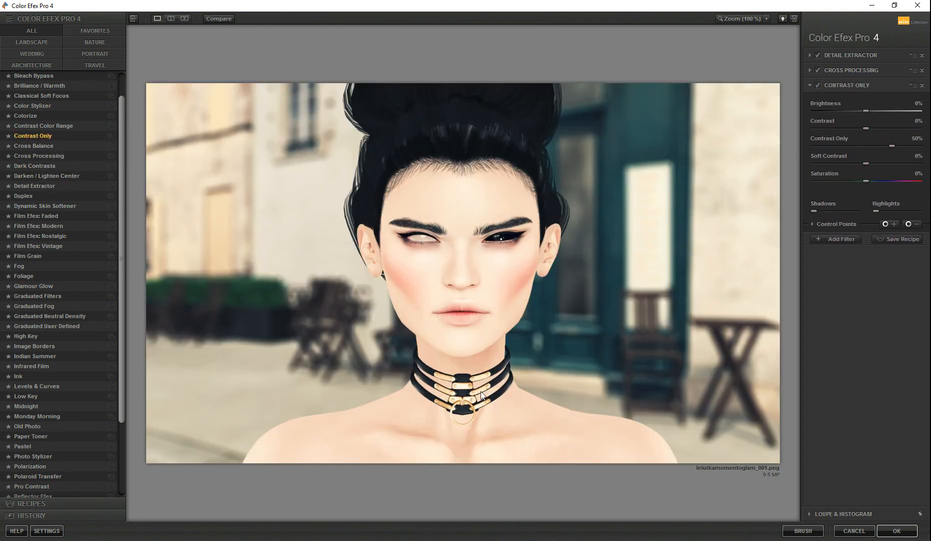
click(833, 238)
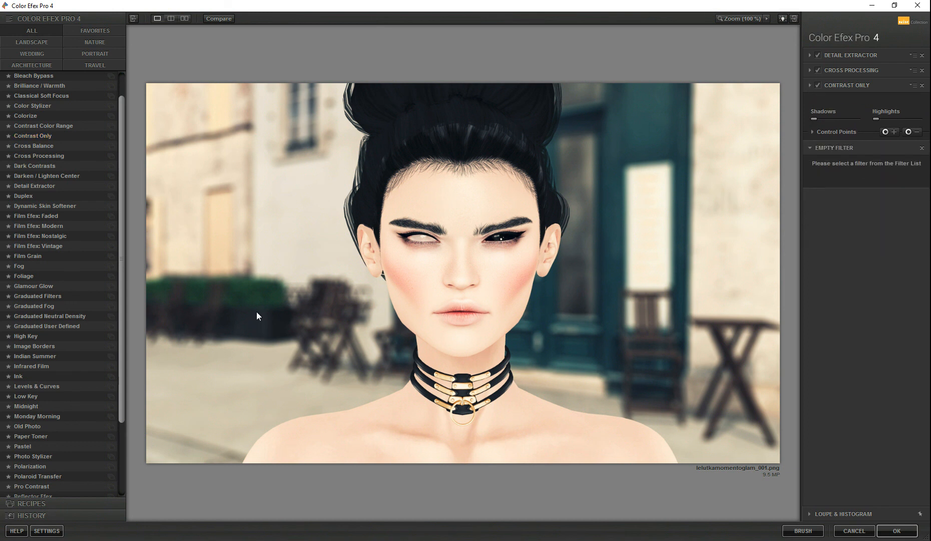
Step: Try Remove Color Cast in the empty slot with Strength at 77% and compare the stacked look with the original
scroll(42, 355, down, 3)
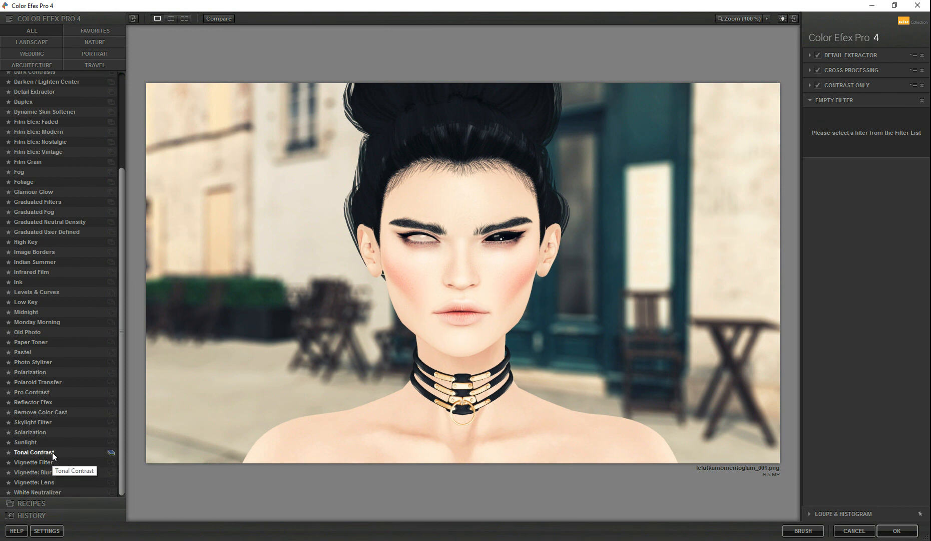
click(59, 412)
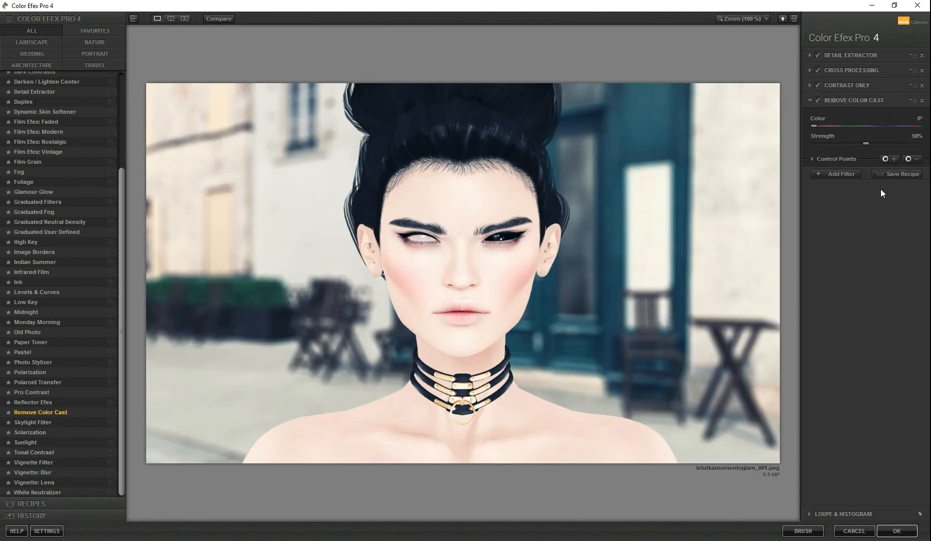
mouse_move(865, 145)
mouse_down()
mouse_move(835, 145)
mouse_move(880, 145)
mouse_up()
click(218, 18)
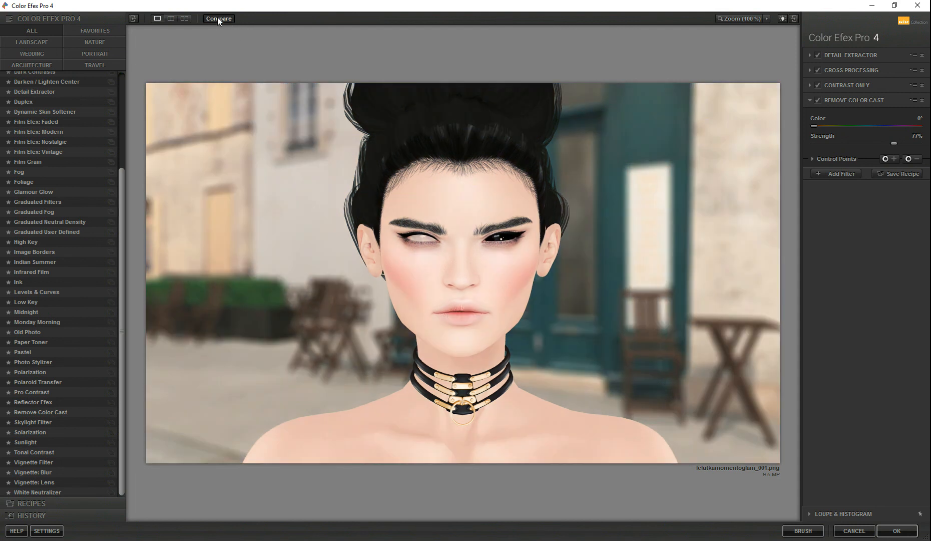
click(218, 18)
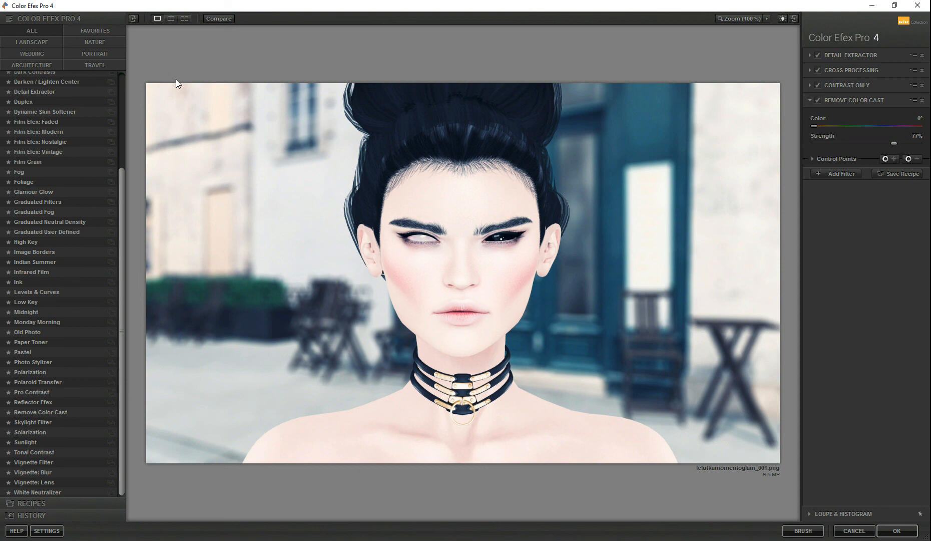
Step: Replace Remove Color Cast with the Dynamic Skin Softener filter and activate its skin color picker
click(78, 113)
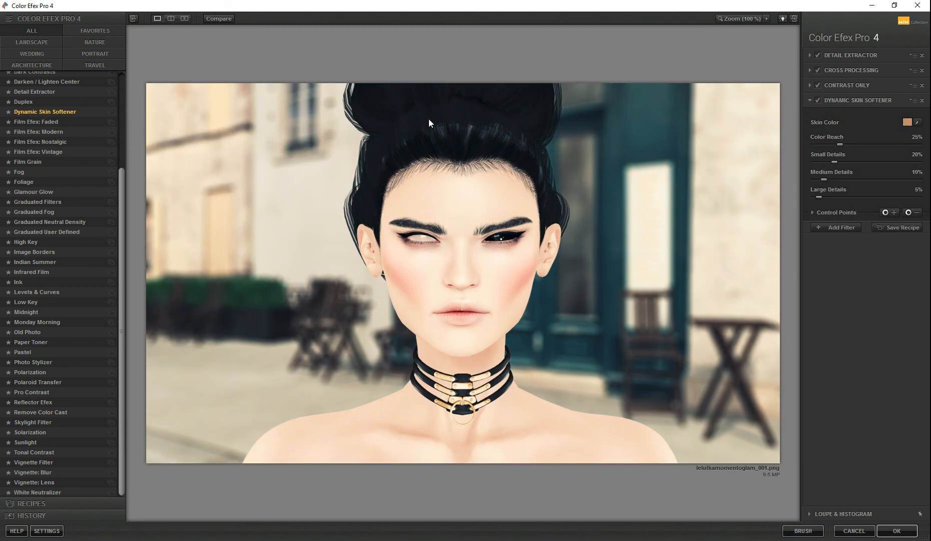
click(917, 122)
Step: Apply the filter stack to the portrait and toggle the resulting Color Efex Pro 4 layer in Photoshop to compare before and after
click(886, 530)
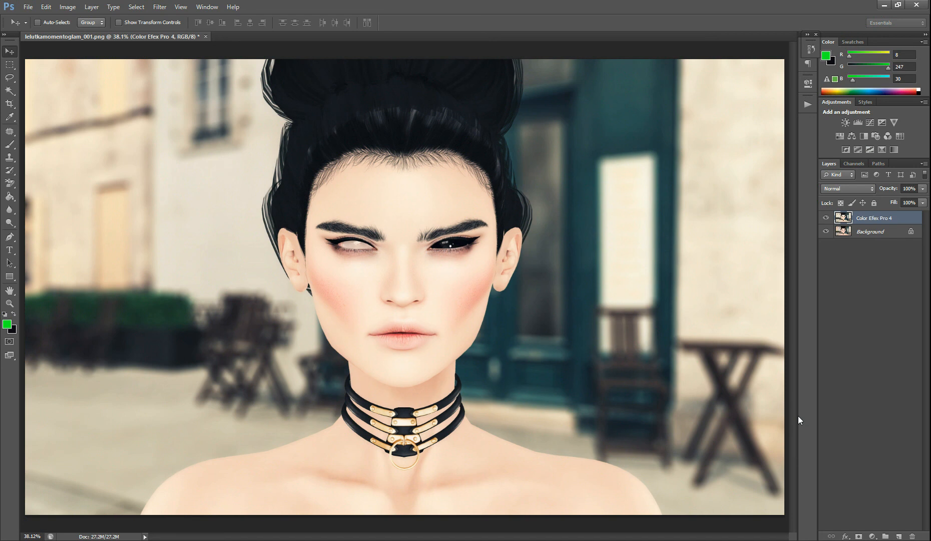
click(826, 219)
click(826, 219)
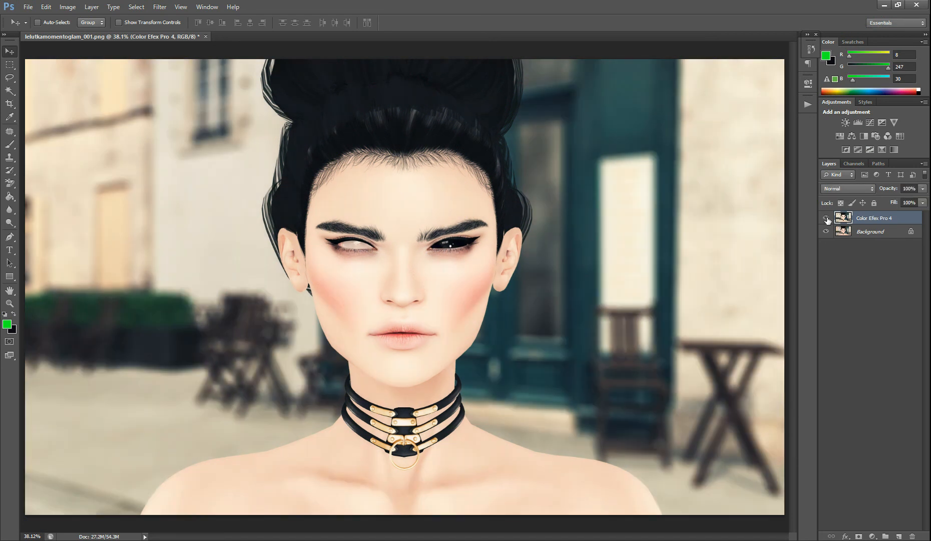